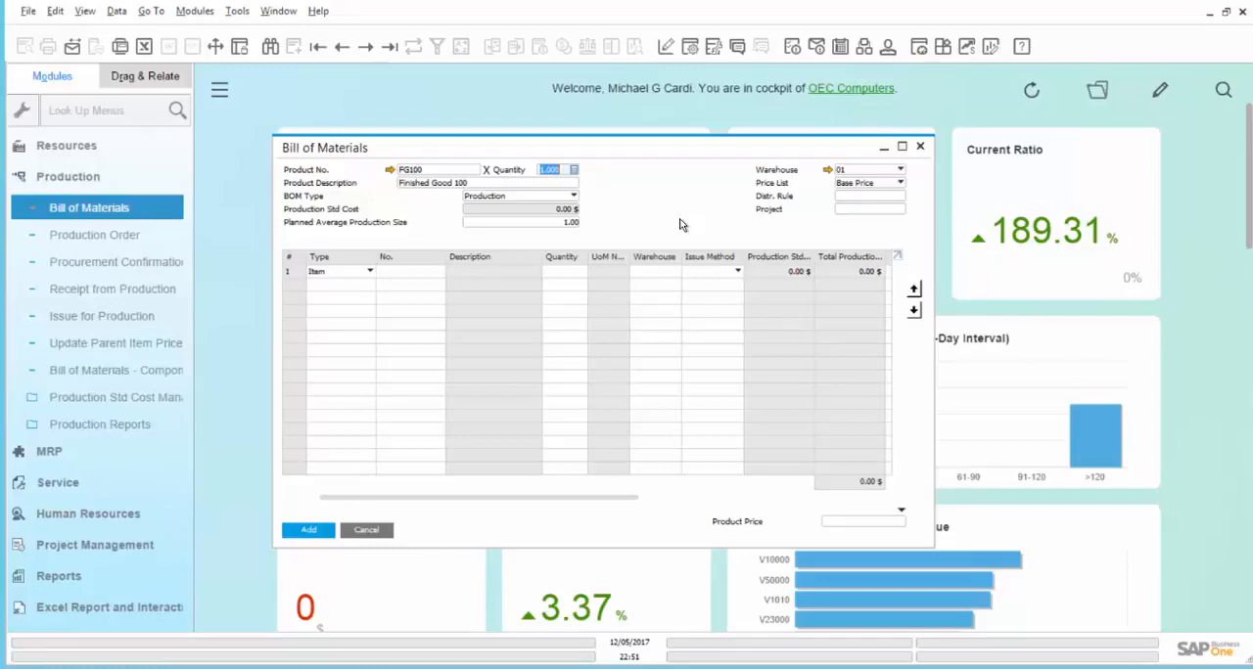
- Set the bill of materials quantity for FG100 to 2 and keep the BOM type as Production
text(2)
key(Tab)
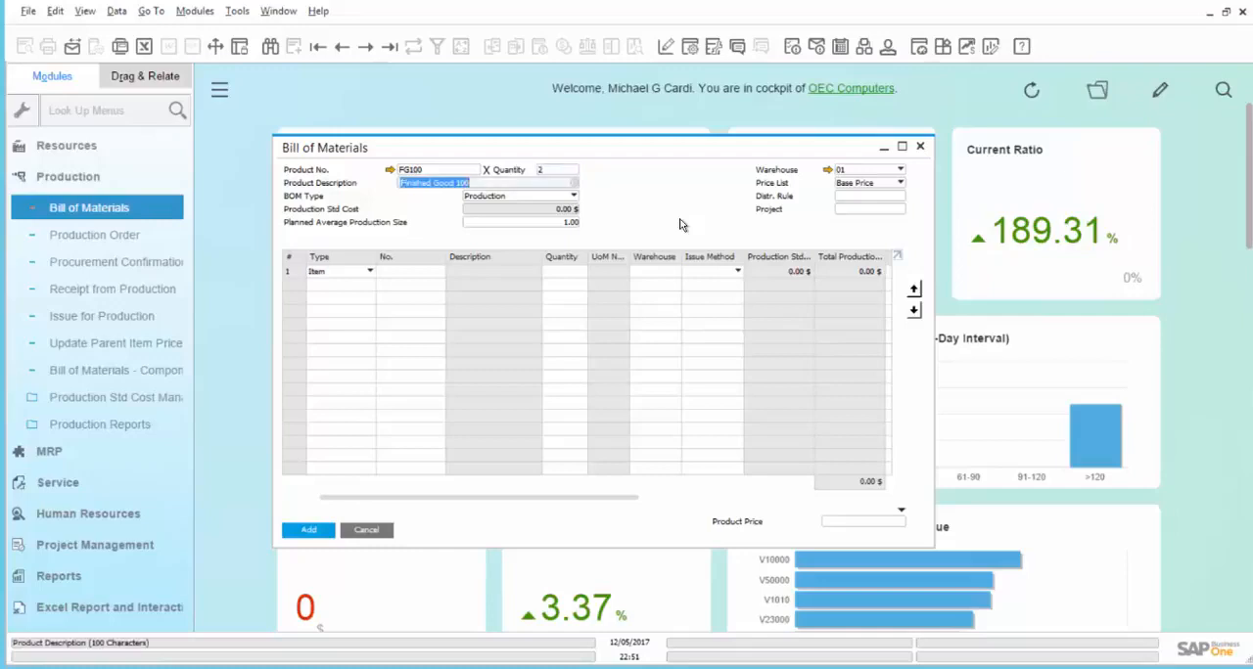
click(561, 196)
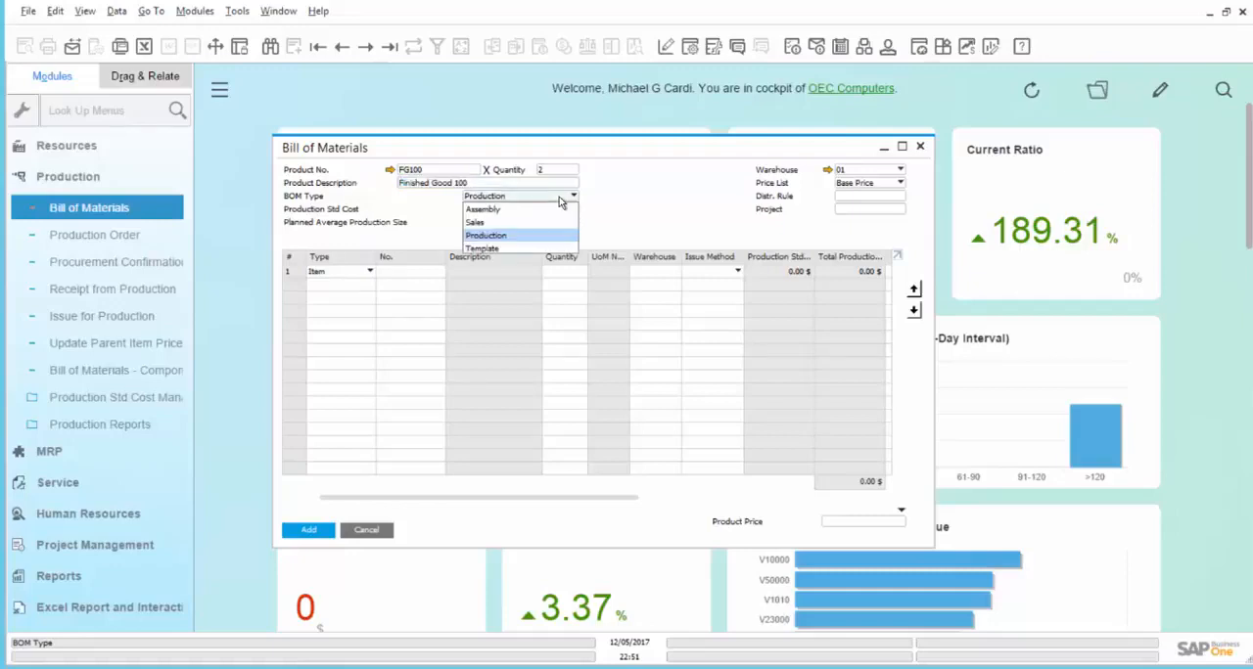
click(559, 197)
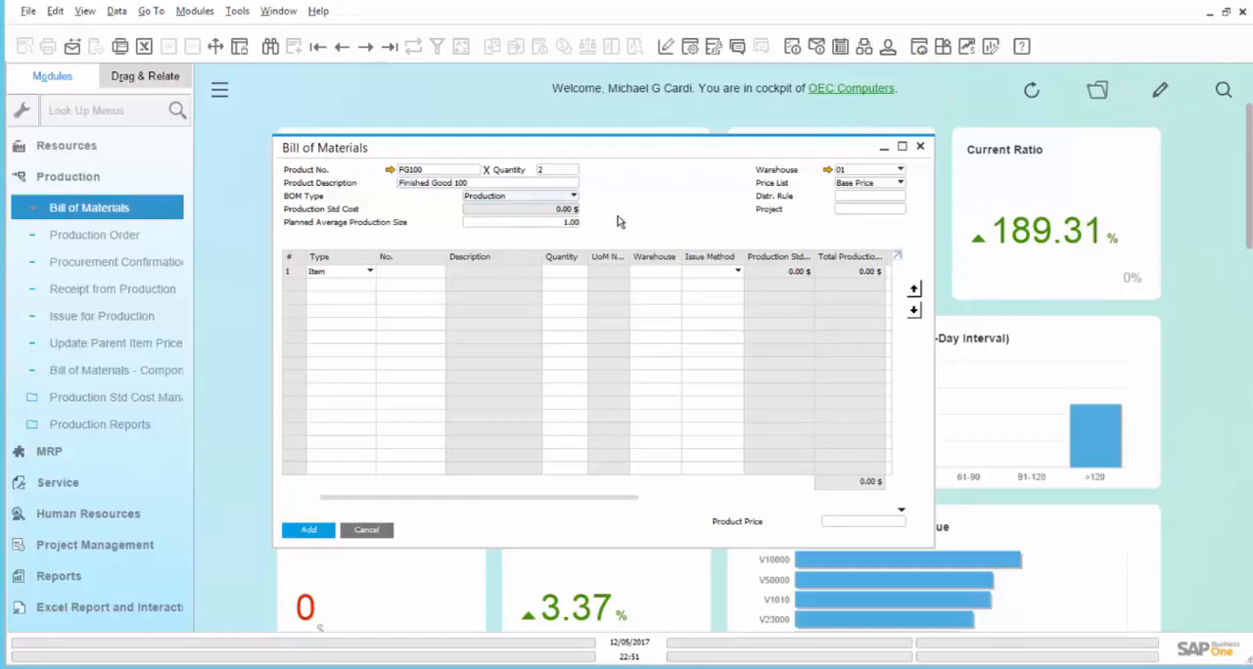
- Add component CMP100 to the first line of the bill of materials with a quantity of 4
click(415, 275)
text(cmp1)
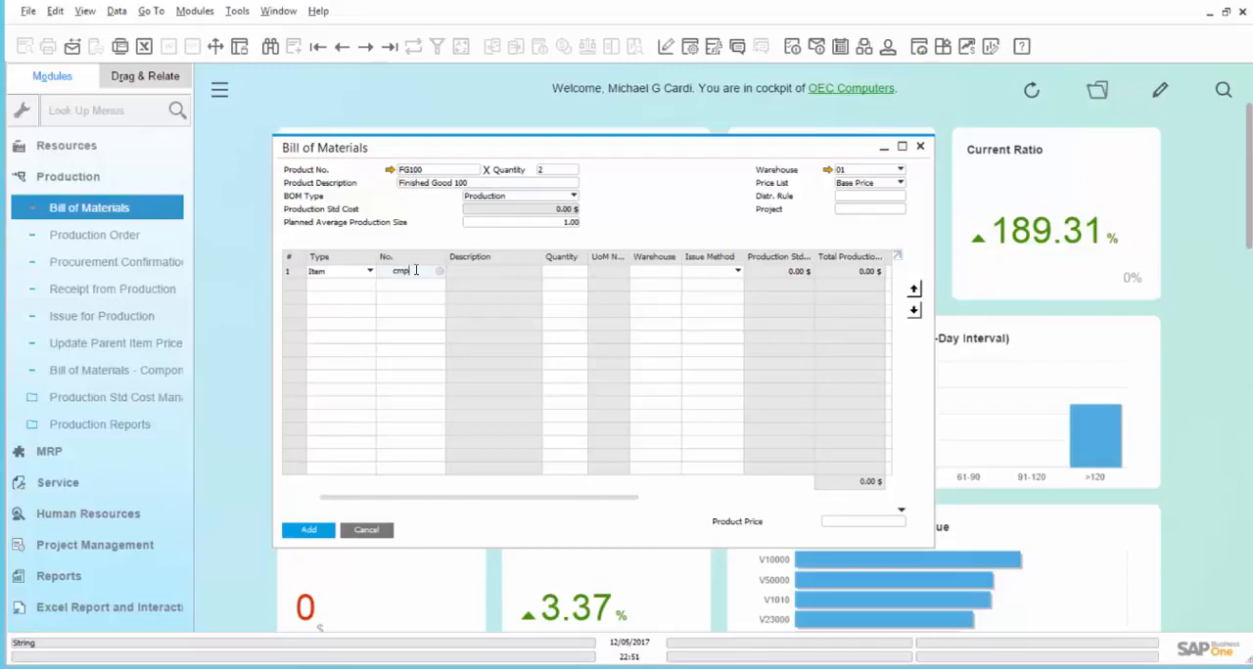
text(00)
key(Tab)
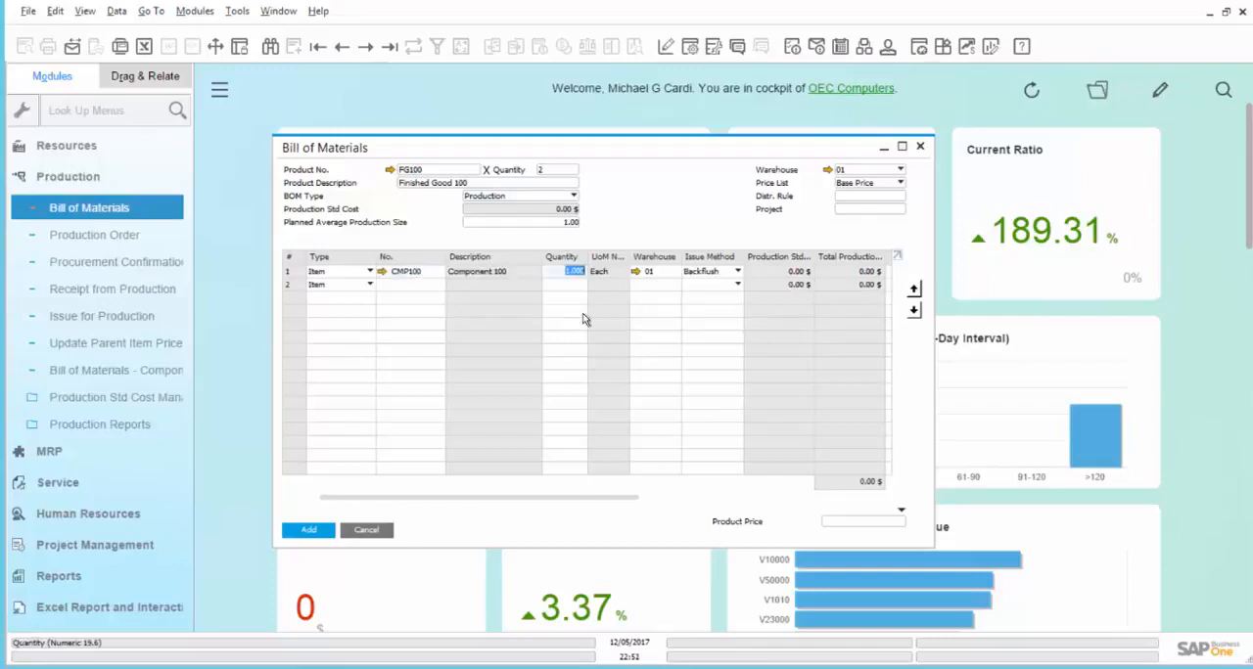
text(4)
key(Tab)
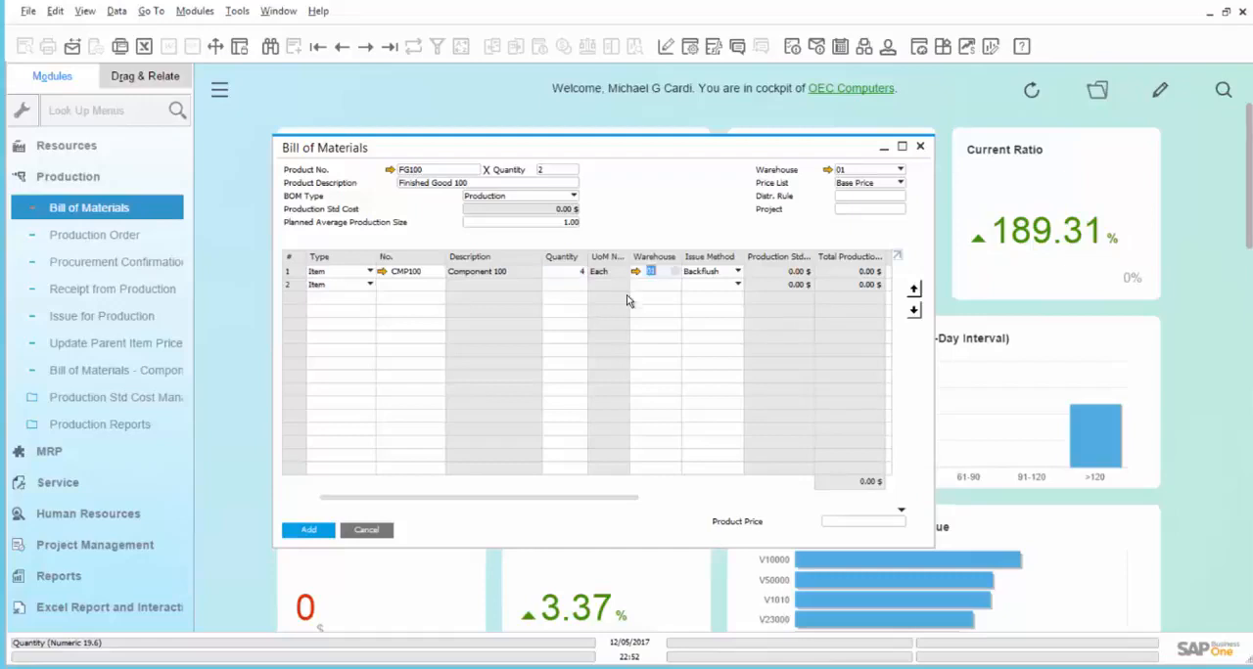
- Add component CMP200 to the second line of the bill of materials with a quantity of 2
click(405, 286)
text(cmp200)
key(Tab)
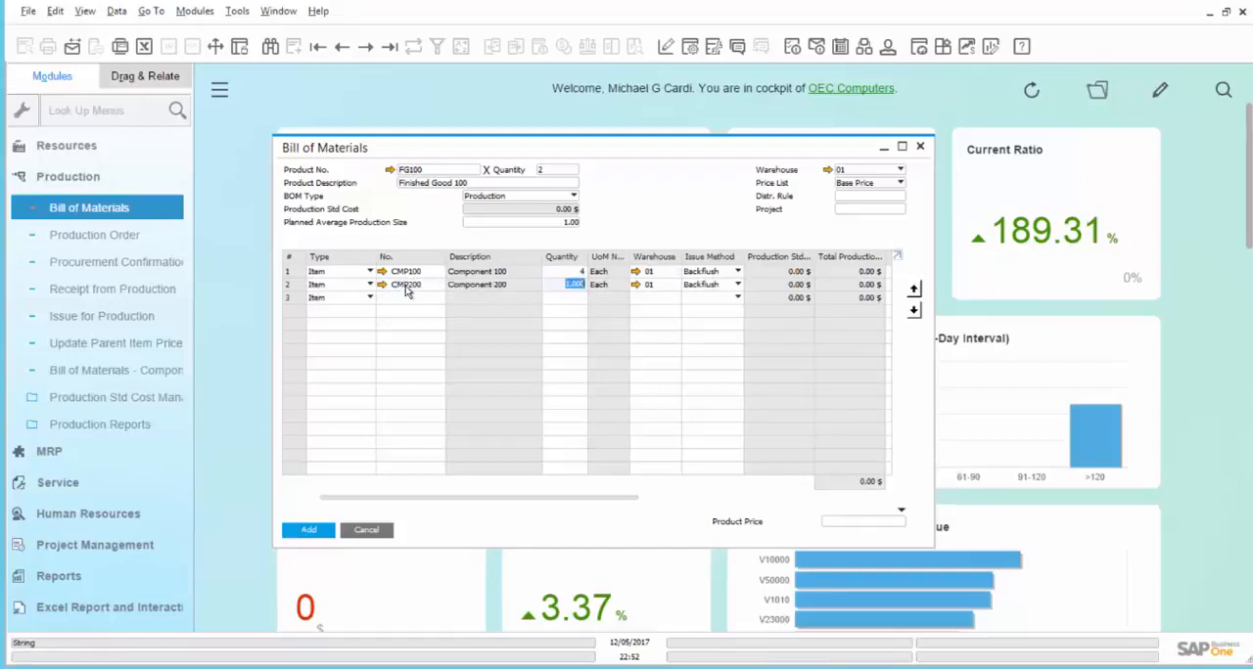
text(2)
key(Tab)
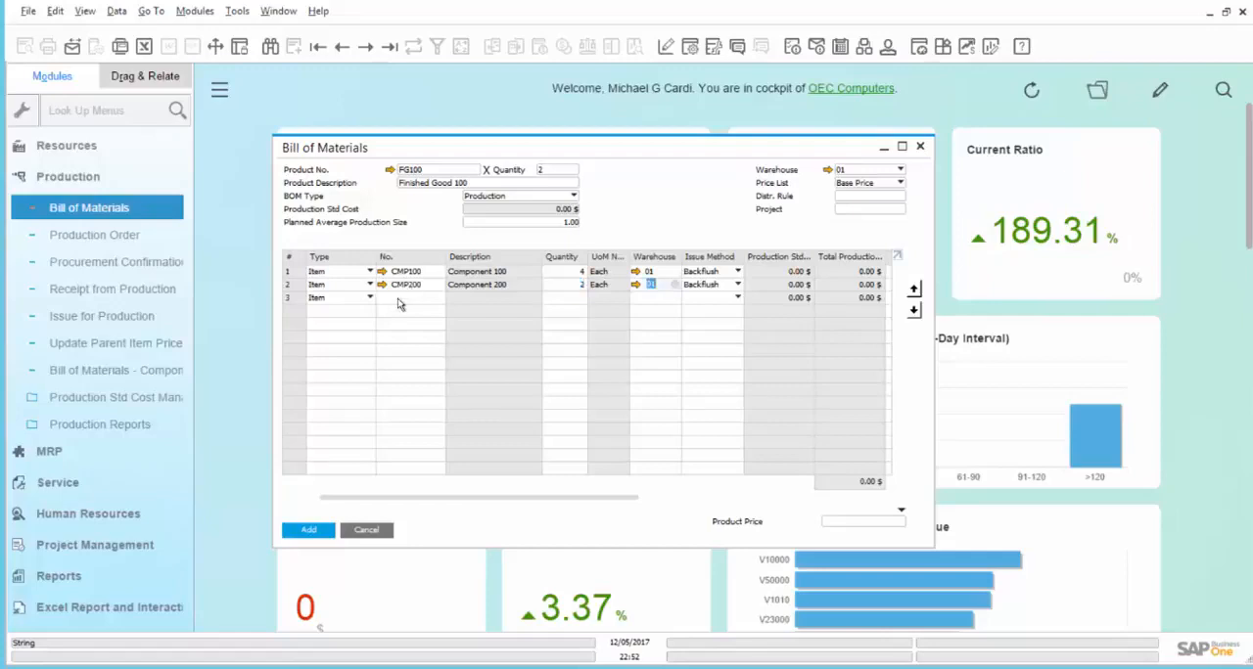
- Add the blue enamel paint item PNTBLU to the third line, keeping its quantity at 1
click(397, 302)
text(PNTBLU)
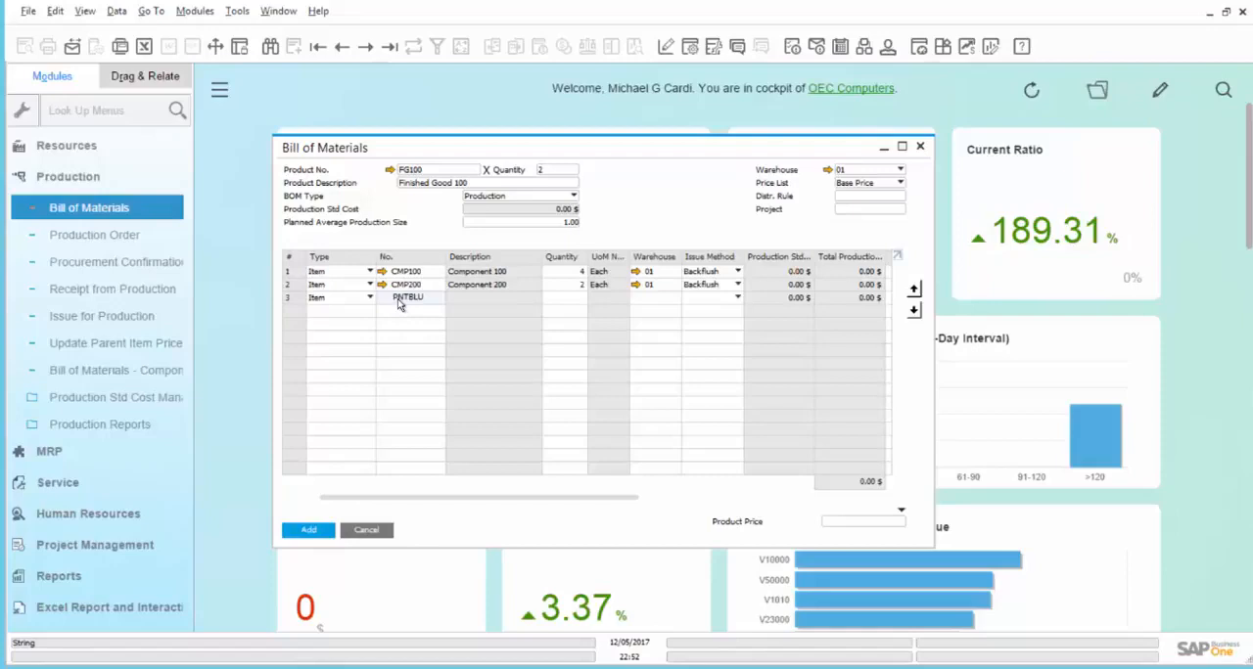
key(Tab)
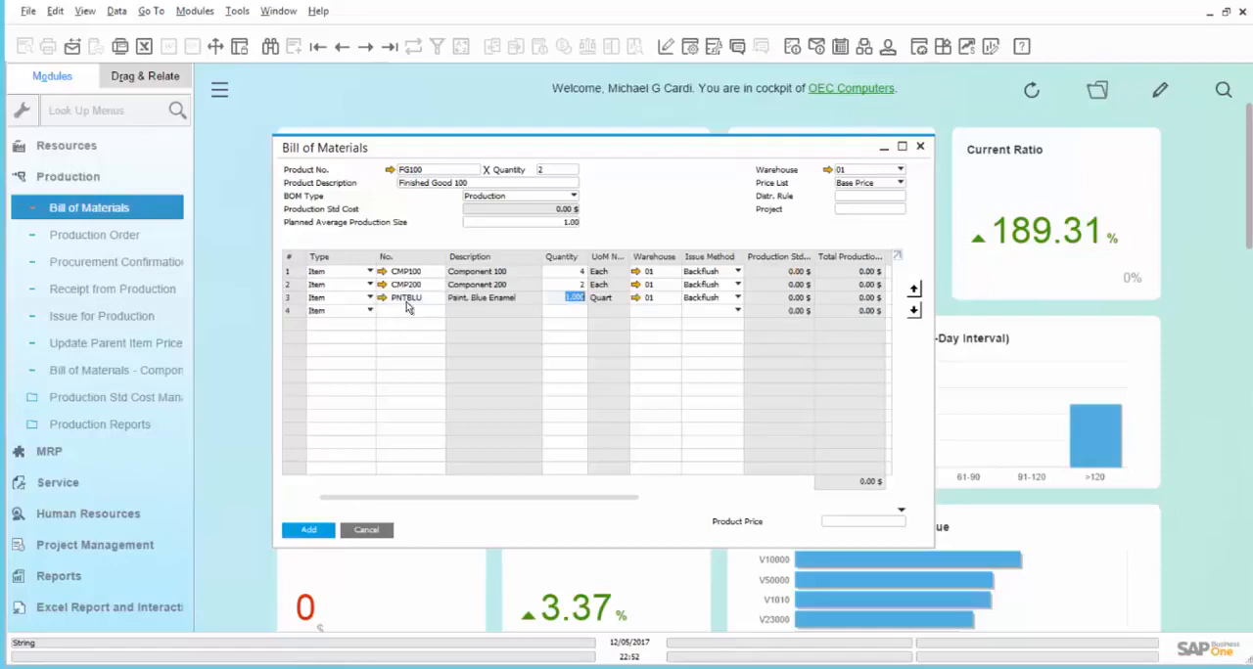
key(Tab)
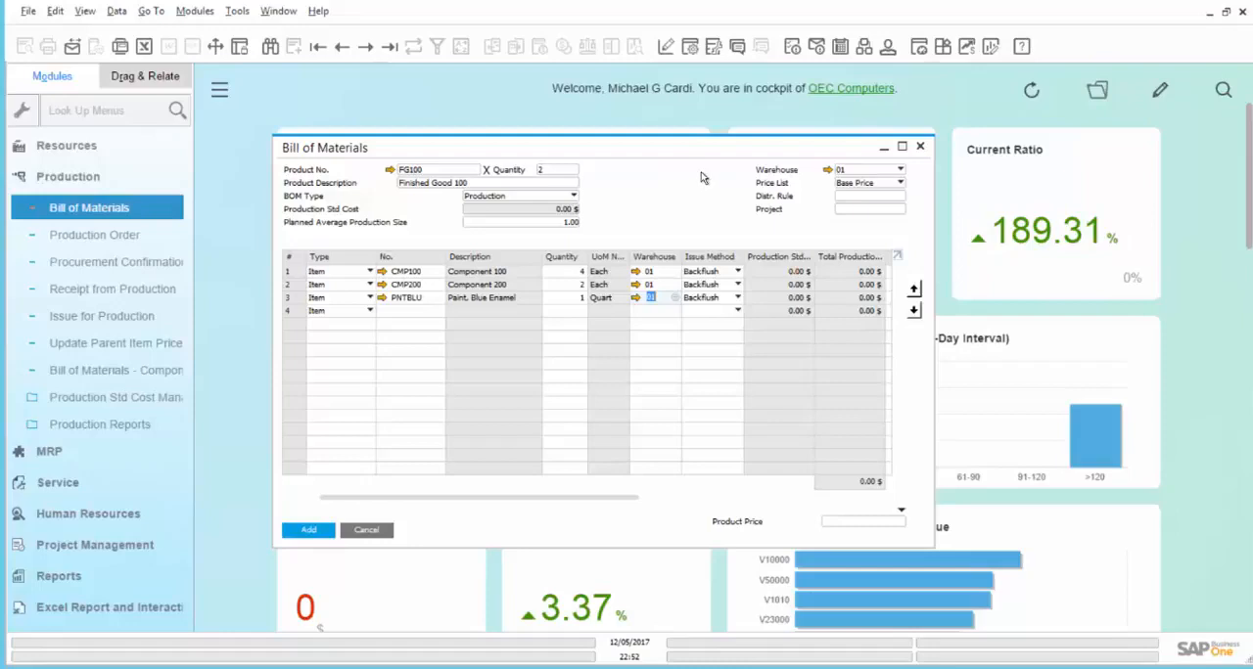
- Look up items starting with "lbr" and add both LBR_PAINT and LBR_STECH to the bill of materials
click(438, 313)
text(lbr)
key(Tab)
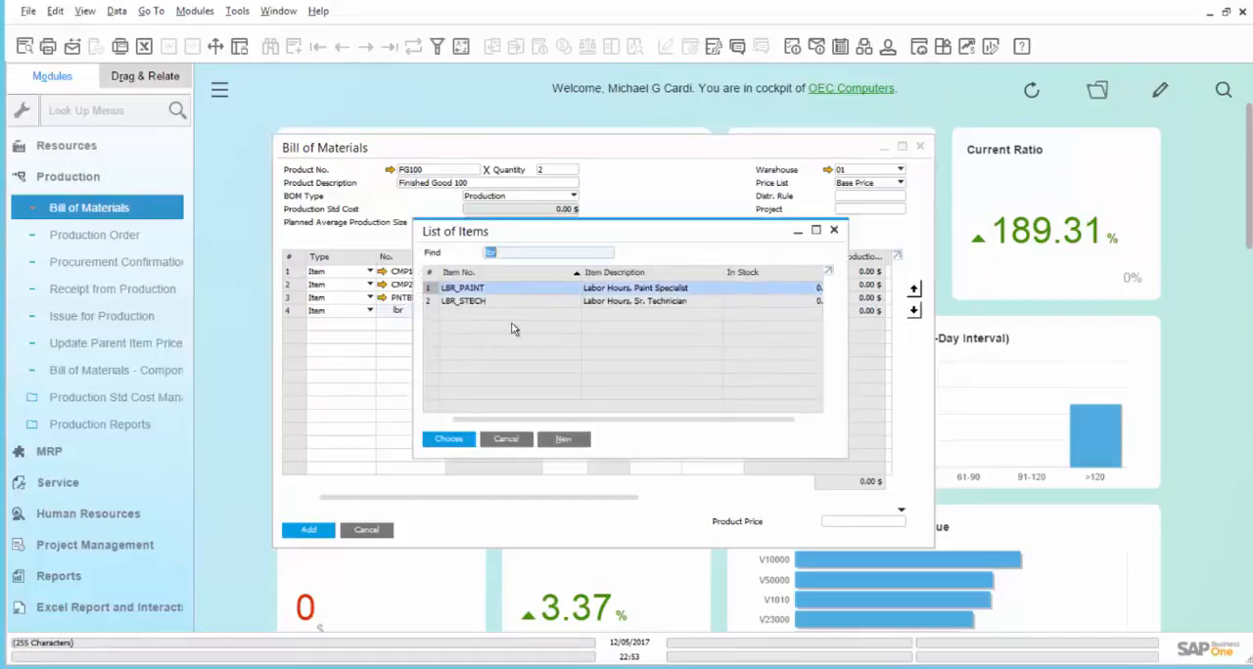
ctrl+click(535, 300)
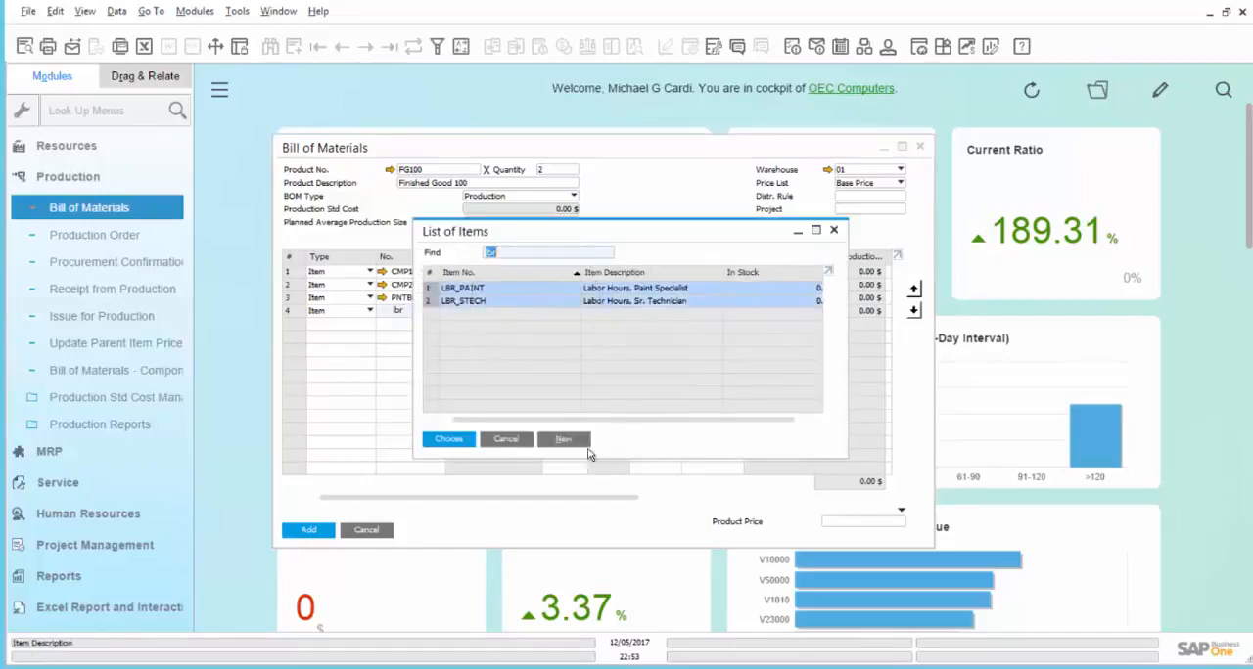
click(448, 438)
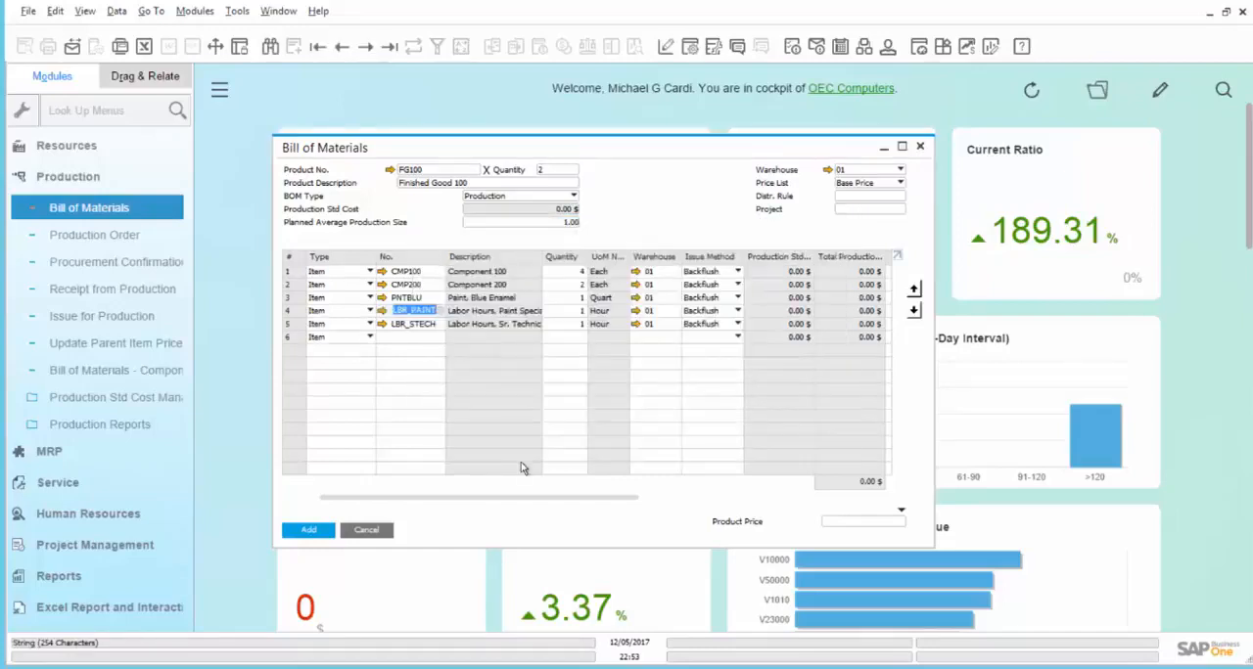
- Set the labor quantities to 0.75 hour for LBR_PAINT and 2 hours for LBR_STECH
click(577, 312)
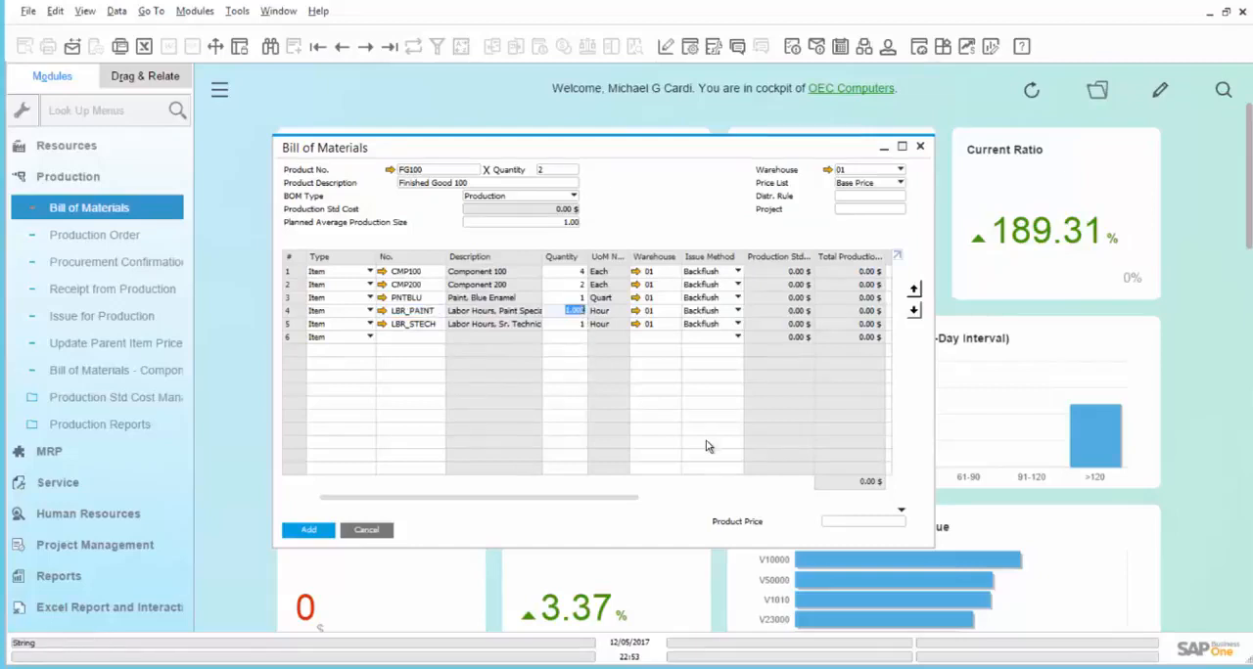
text(.75)
click(566, 324)
text(2)
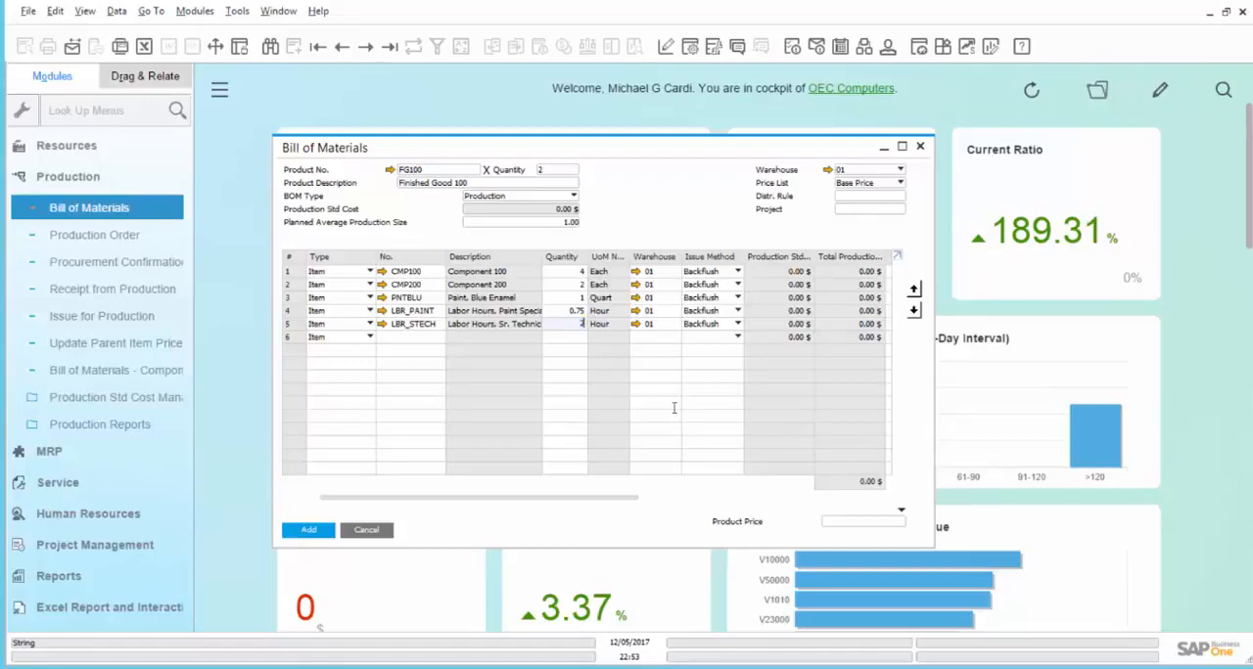
key(Tab)
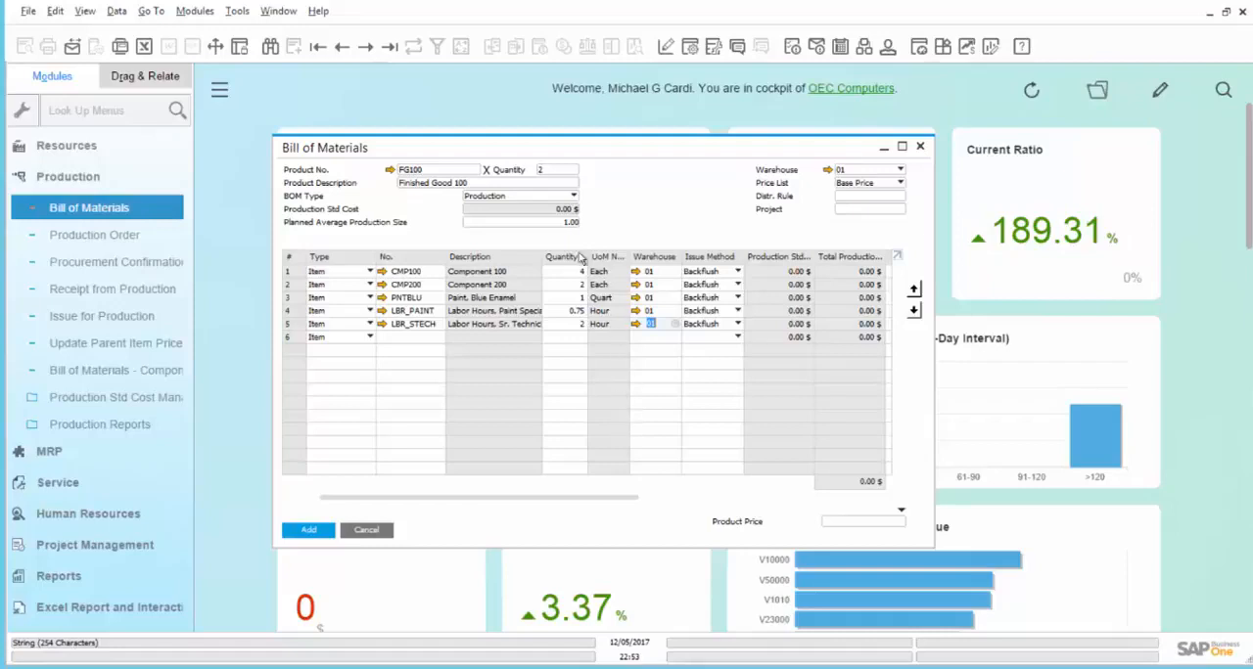
- Set the planned average production size to 2, then add the bill of materials and close its window
click(476, 224)
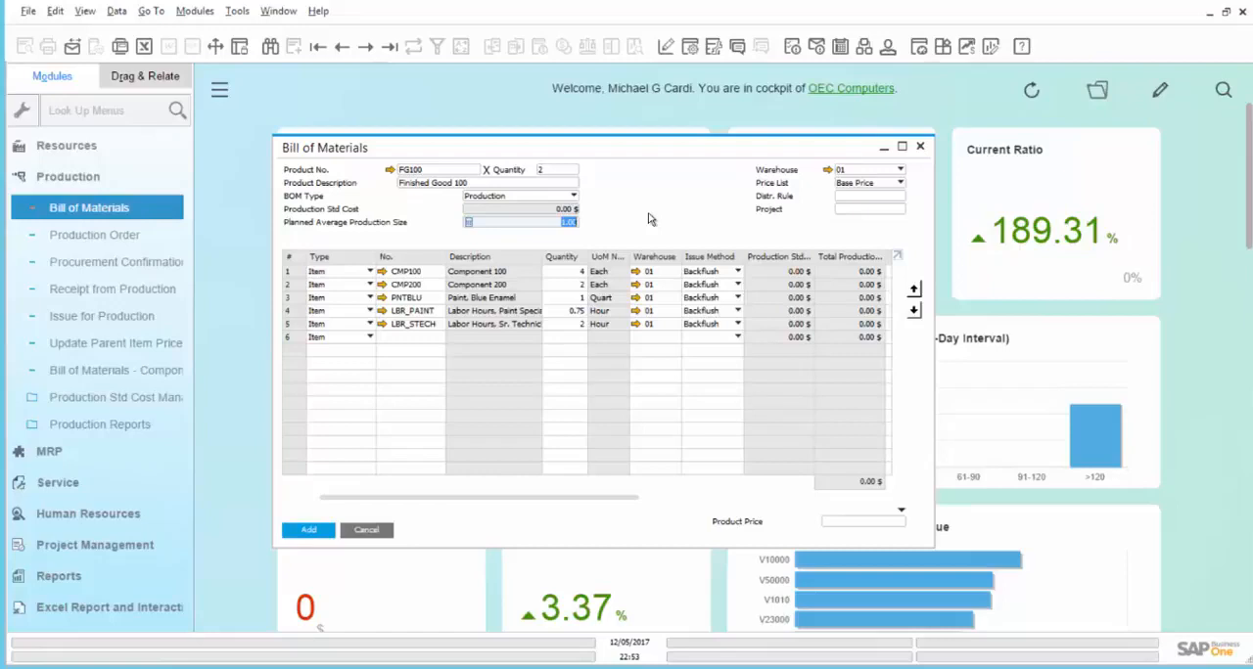
text(2)
key(Tab)
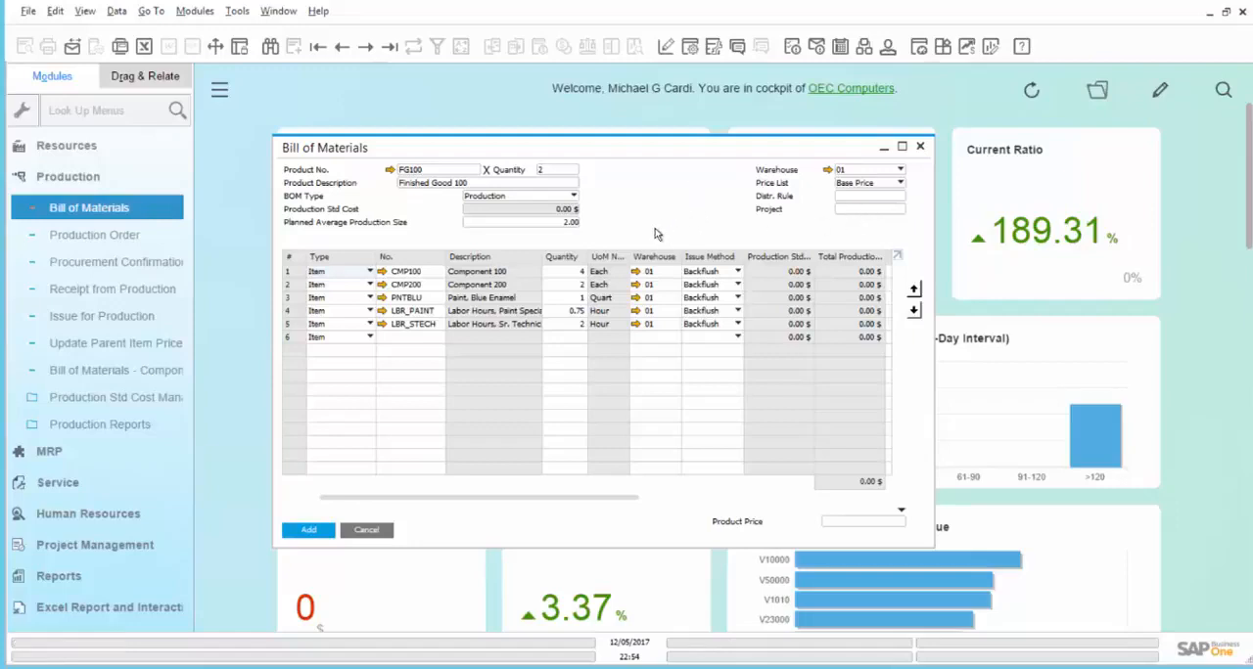
click(306, 531)
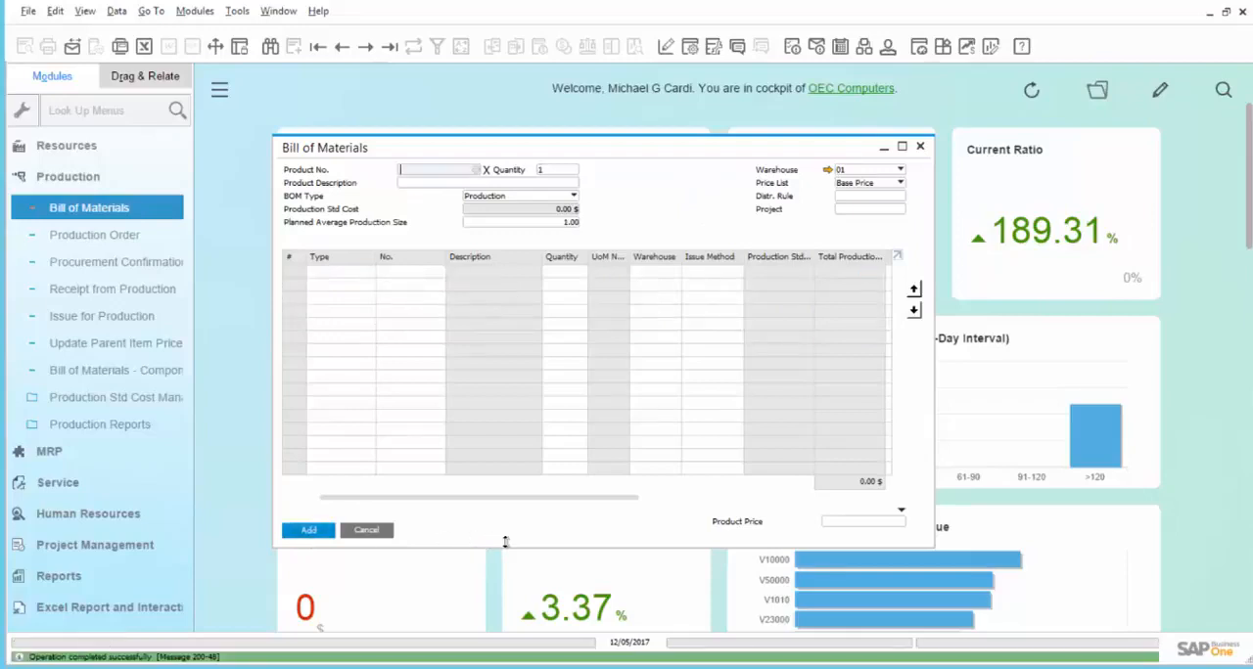
click(366, 530)
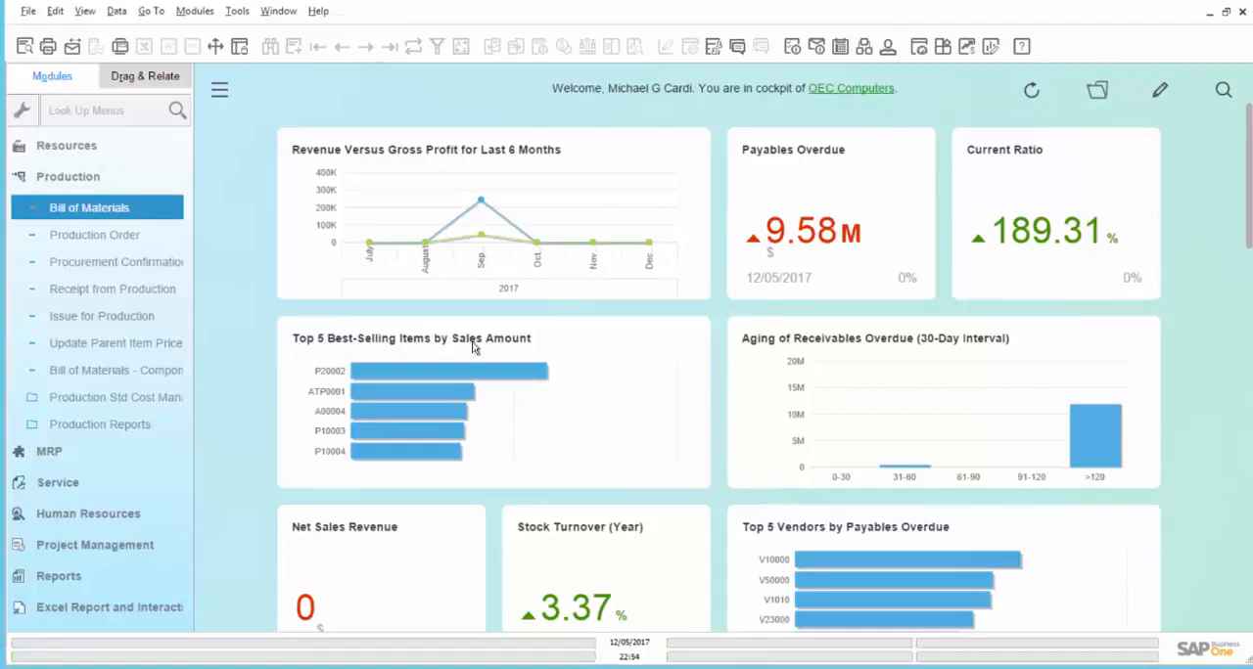
- Start a new production order for product FG100 with a planned quantity of 4
click(69, 240)
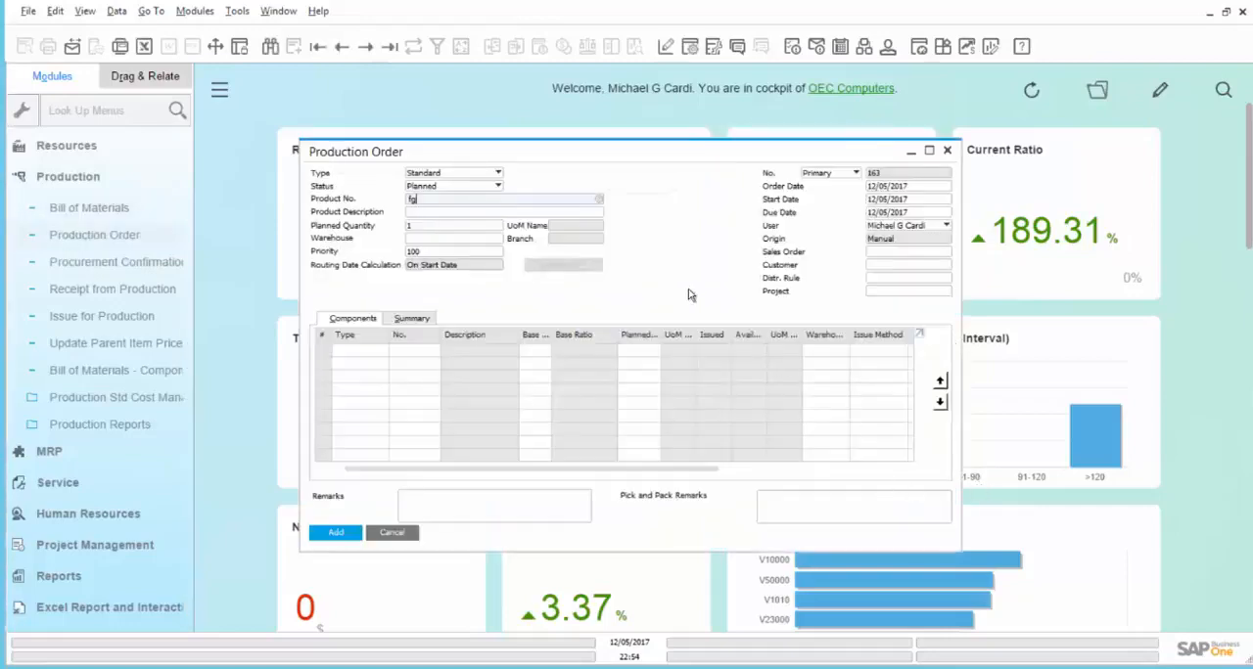
key(Tab)
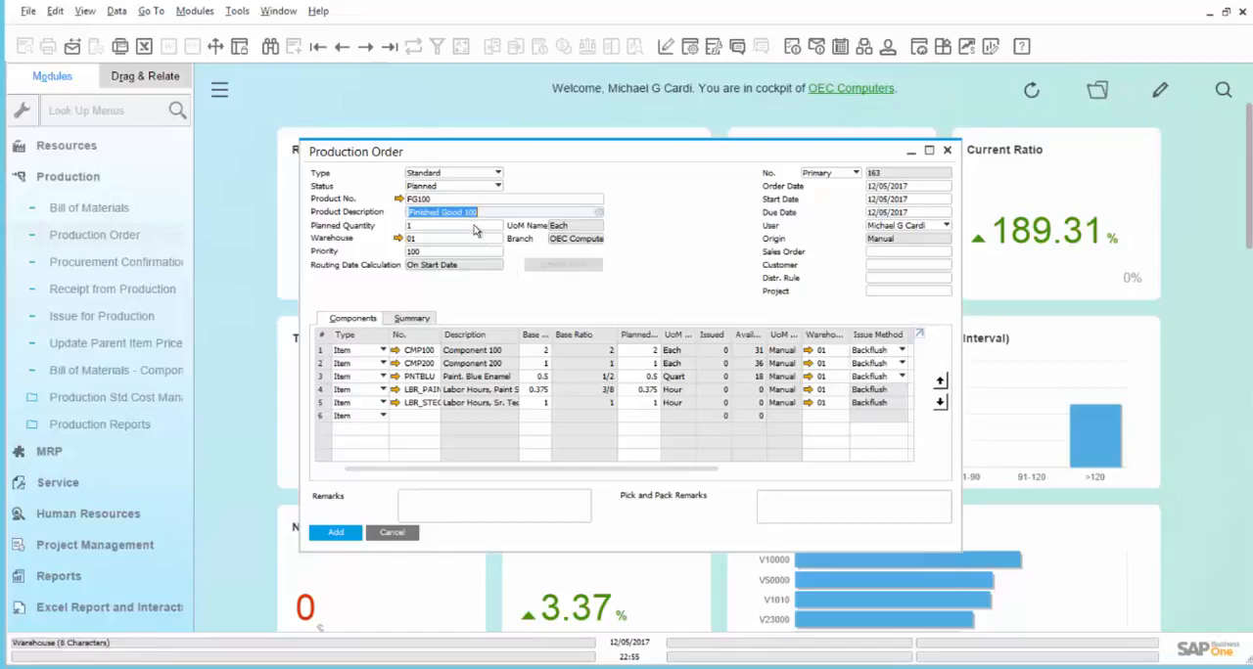
key(Tab)
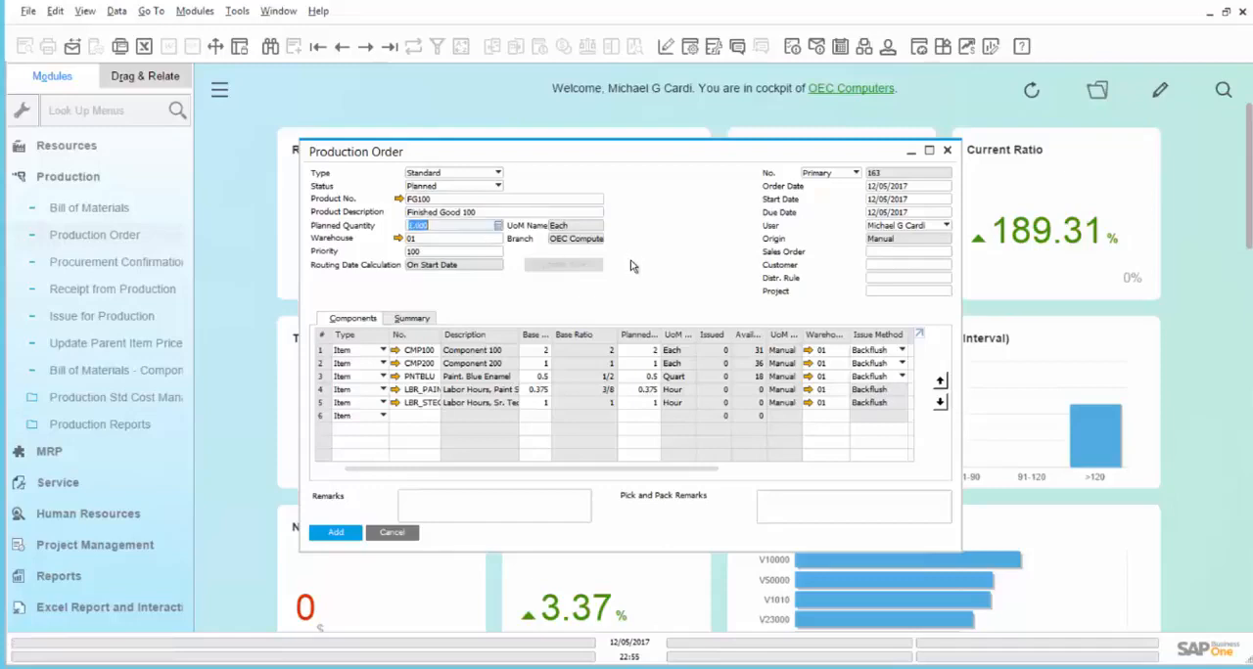
text(4)
key(Tab)
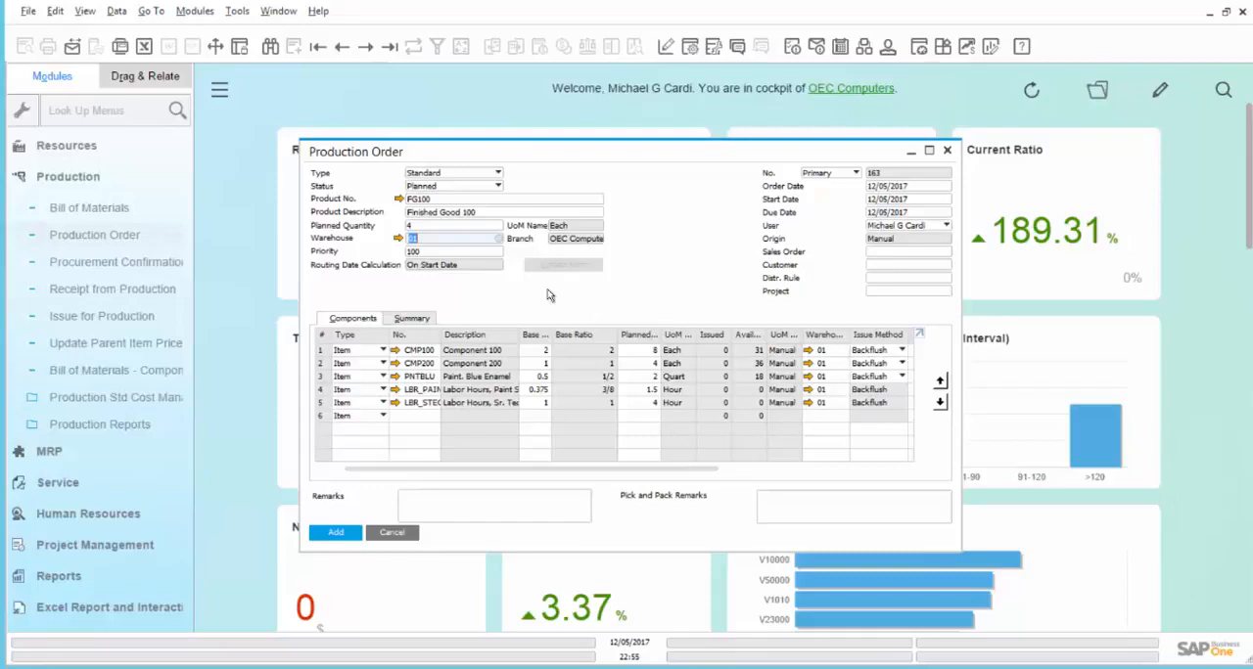
- Open the linked bill of materials for FG100, compare it with the production order's components, and close it
click(399, 198)
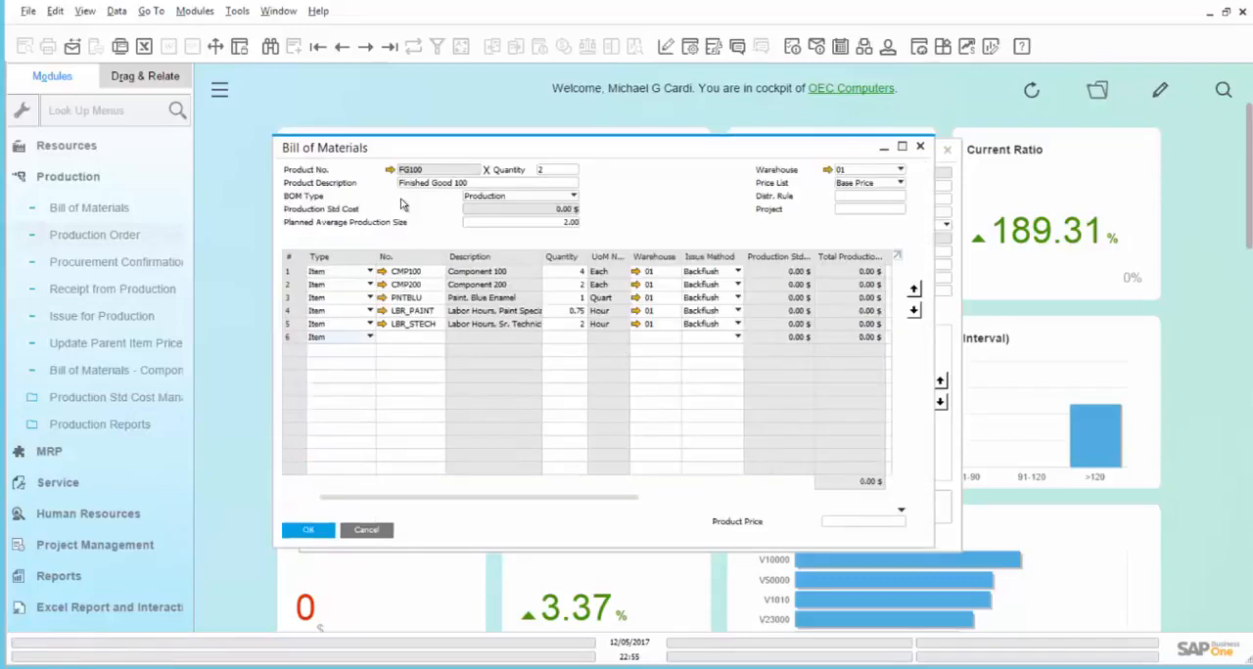
drag(459, 153, 199, 200)
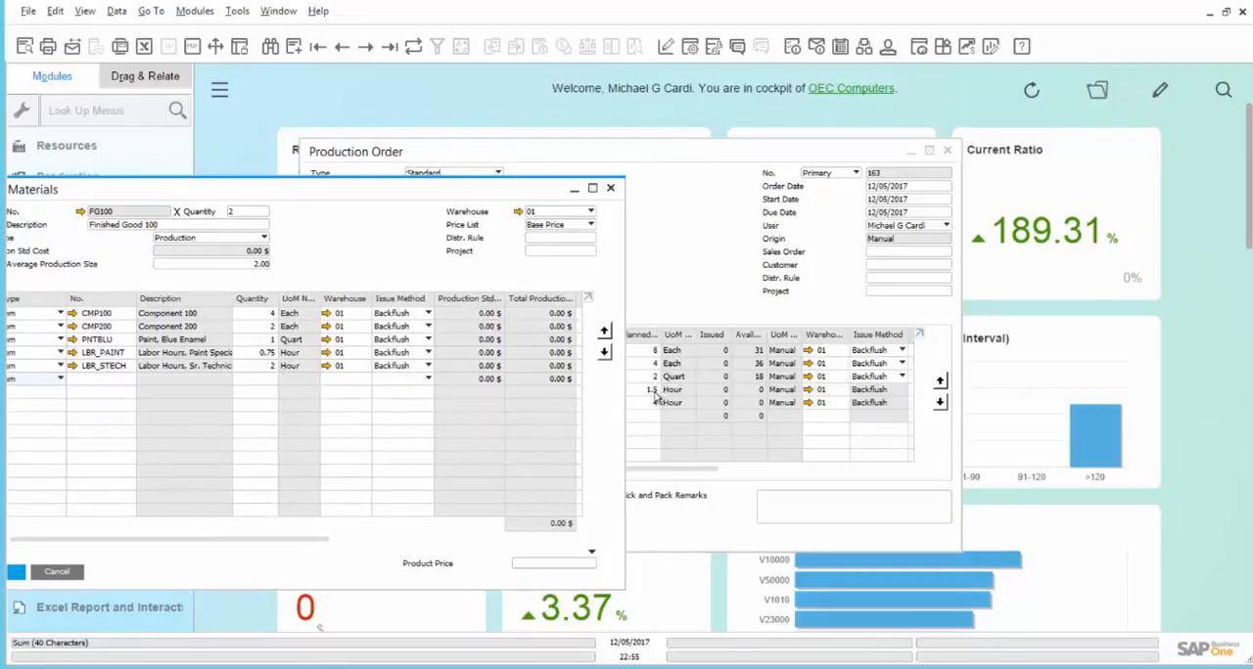
click(608, 190)
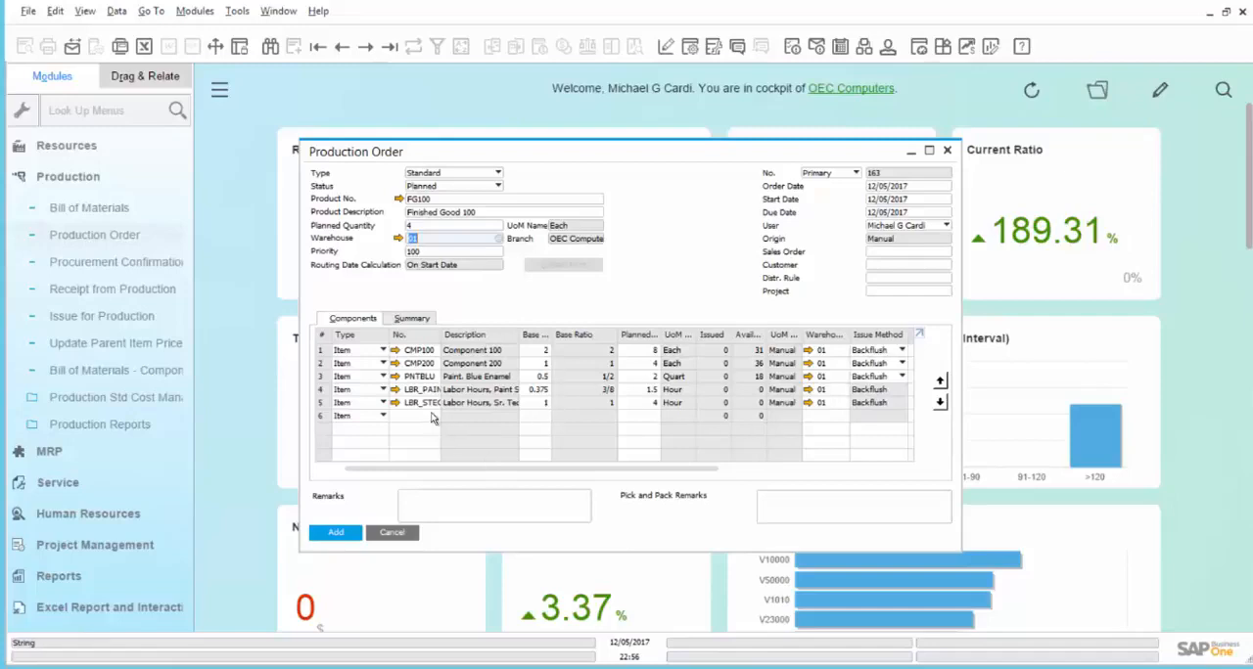
- Review the row options for the LBR_STECH line and the status choices available before the production order is added
right_click(324, 405)
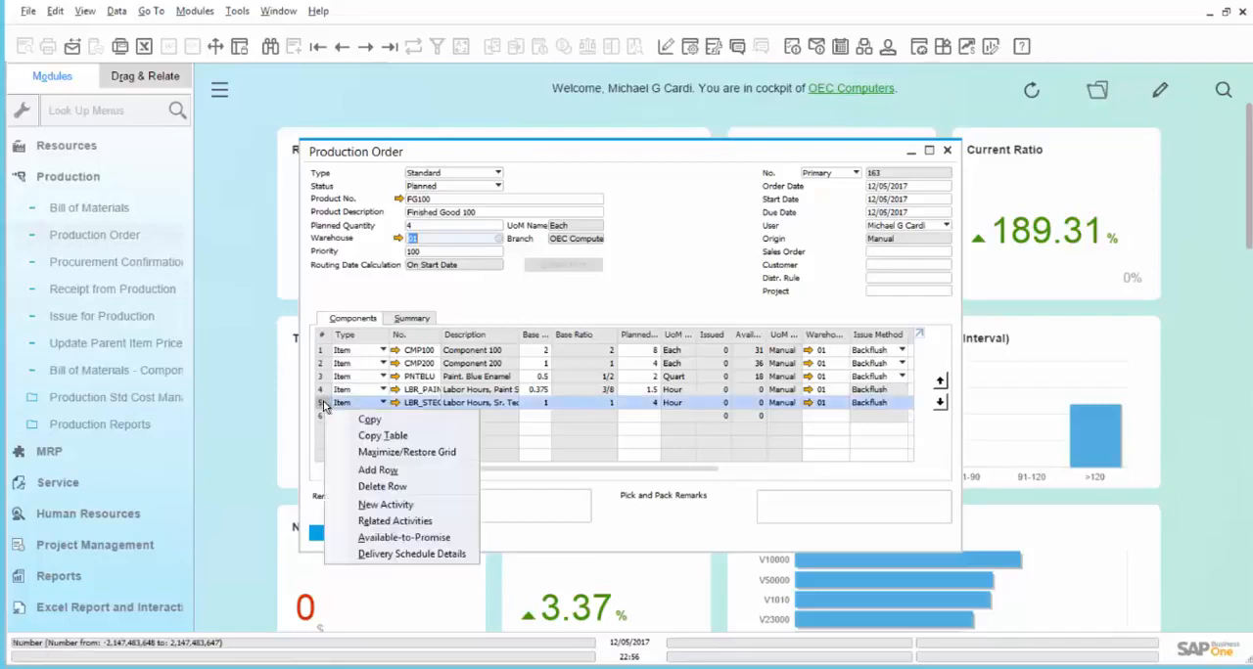
click(641, 434)
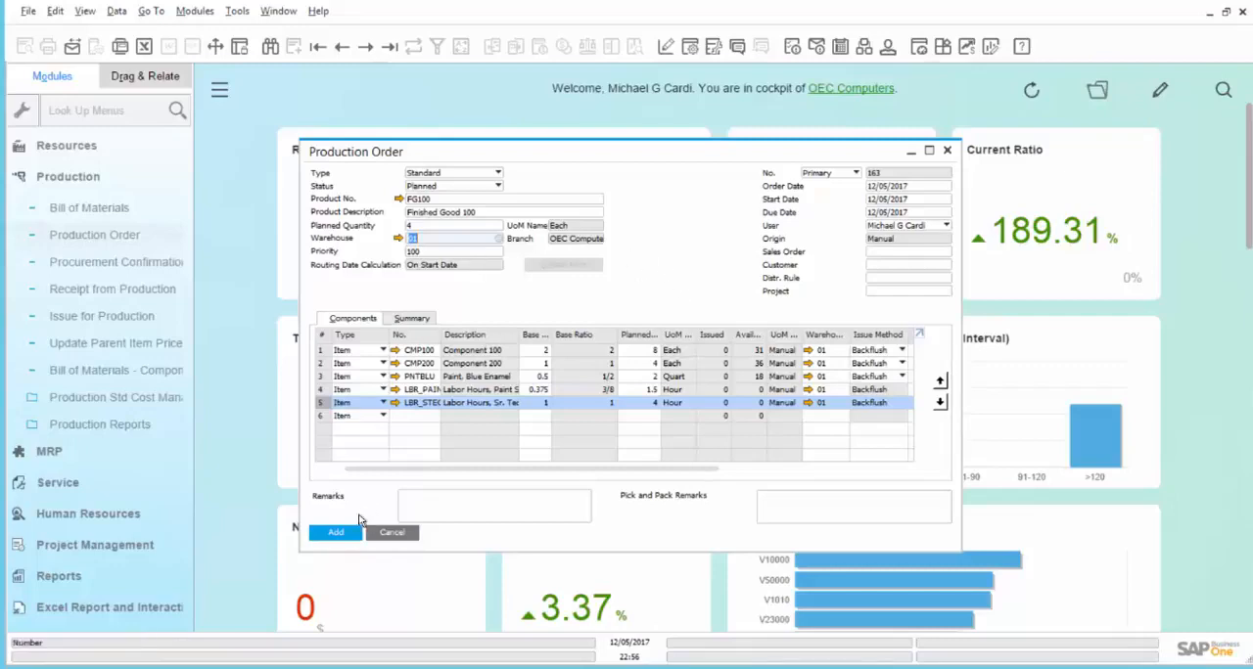
click(433, 186)
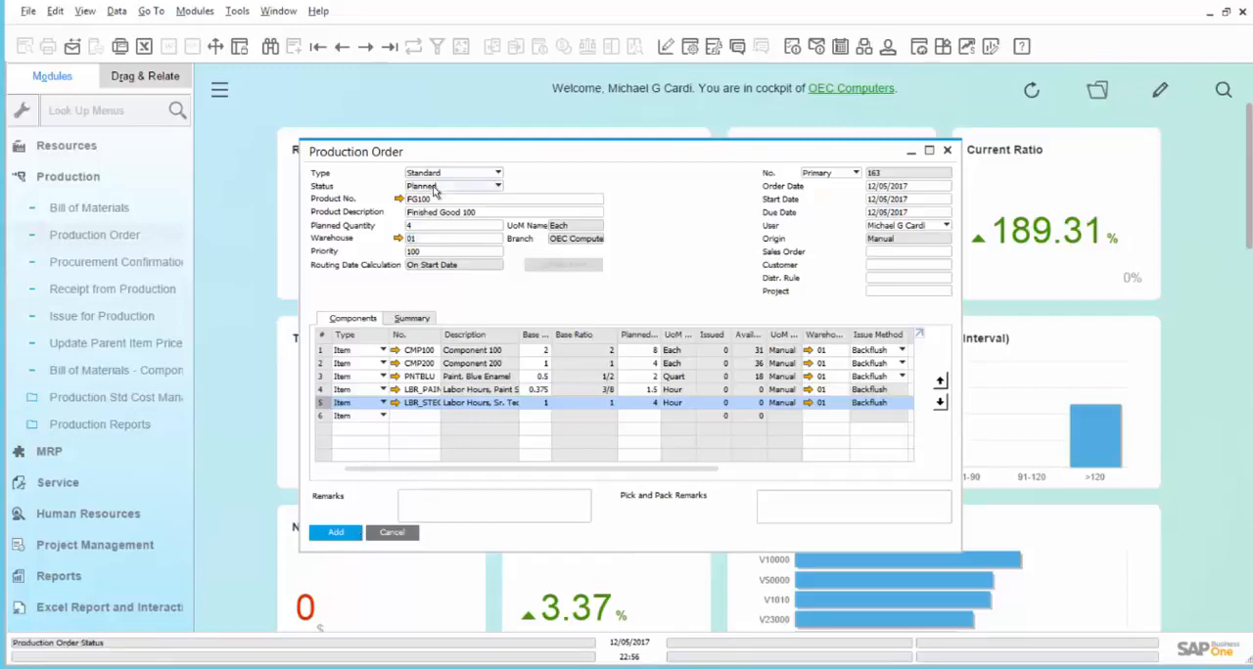
click(357, 541)
- Add the planned production order for FG100 and bring up the saved record again
click(341, 536)
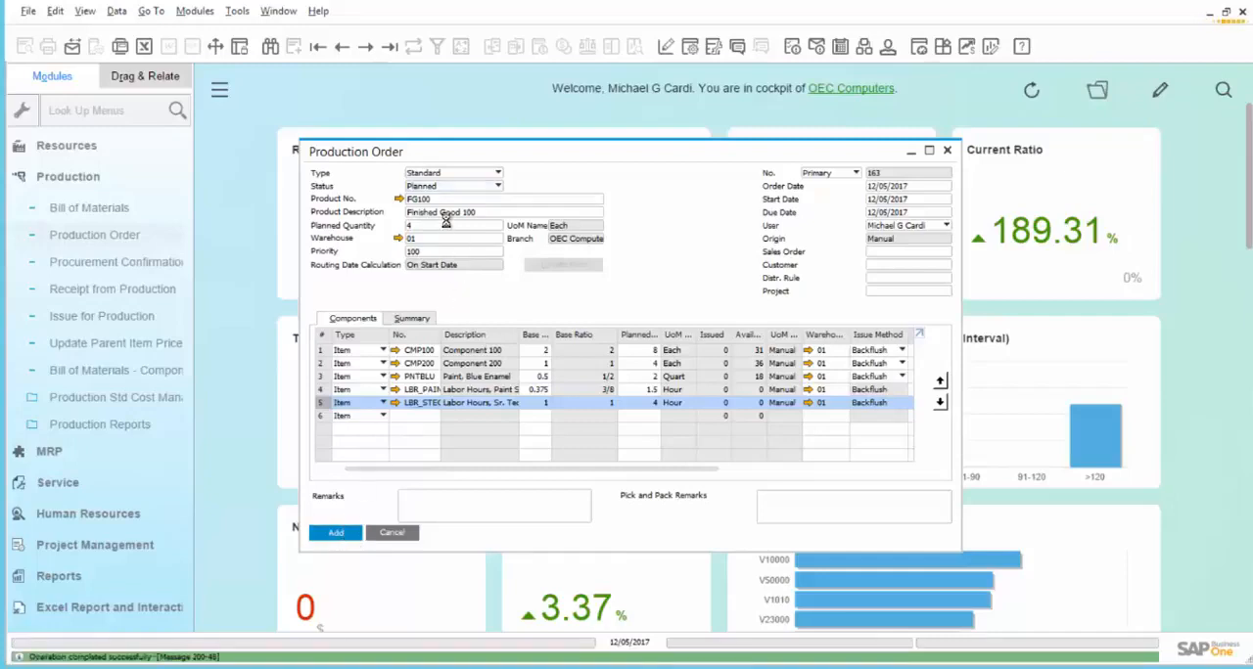
click(341, 46)
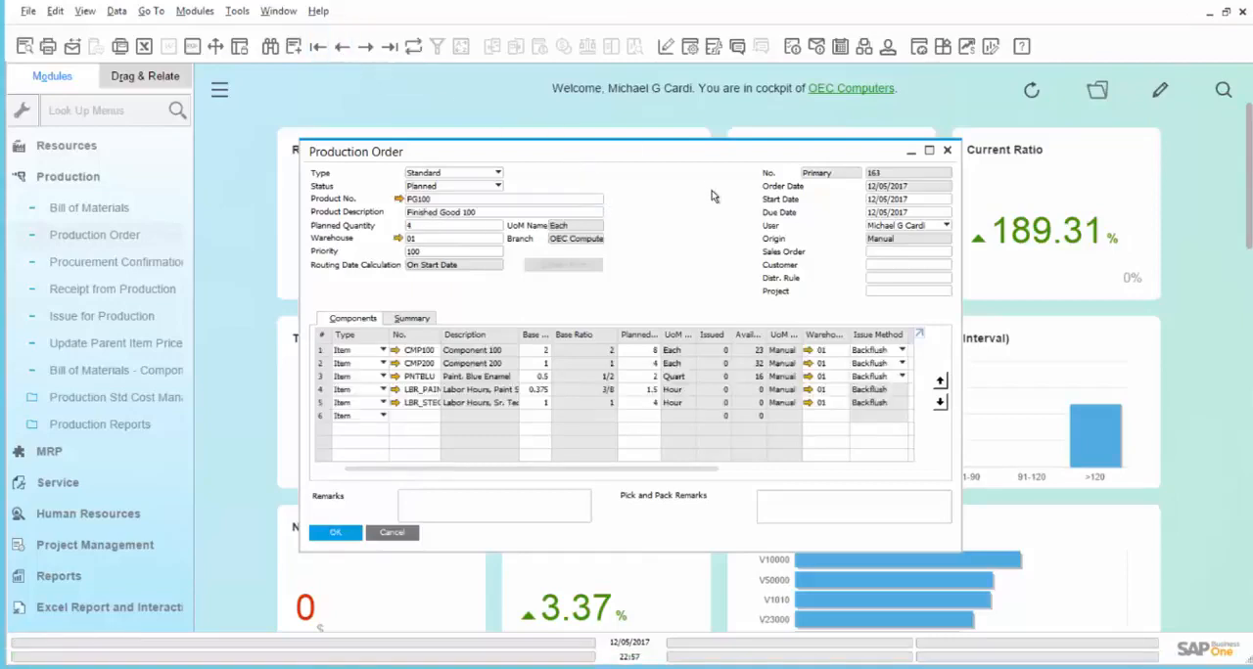
- Change the FG100 production order's status to Released and save the update
click(498, 186)
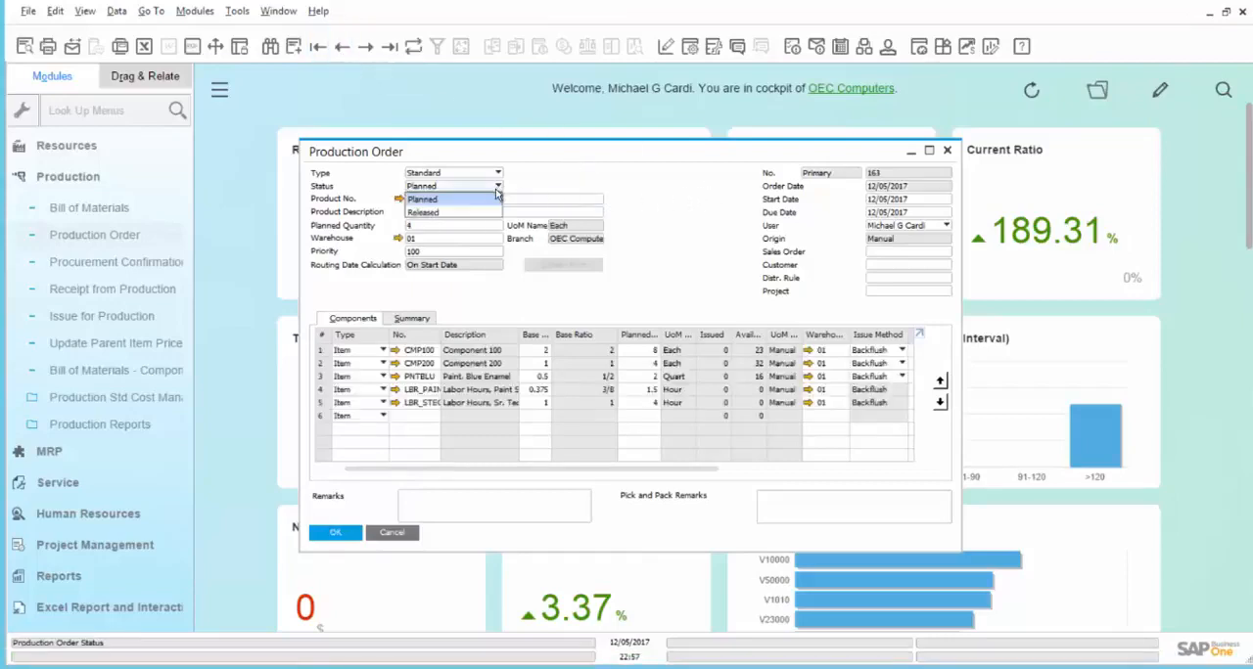
click(471, 213)
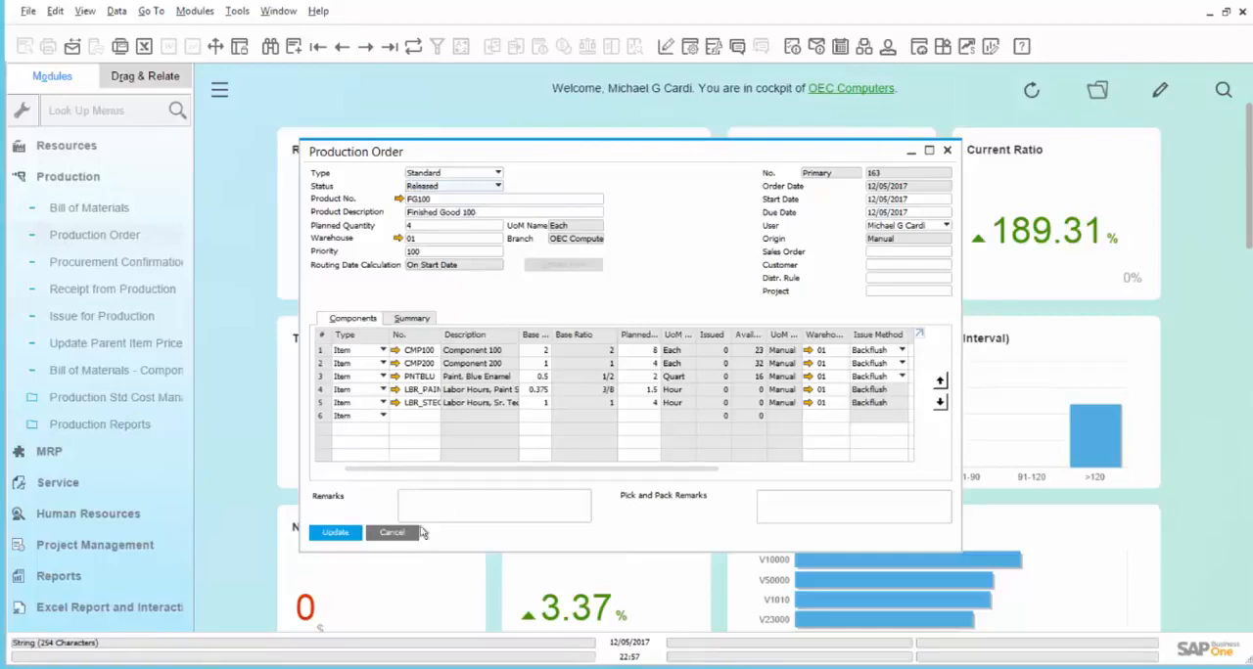
click(335, 534)
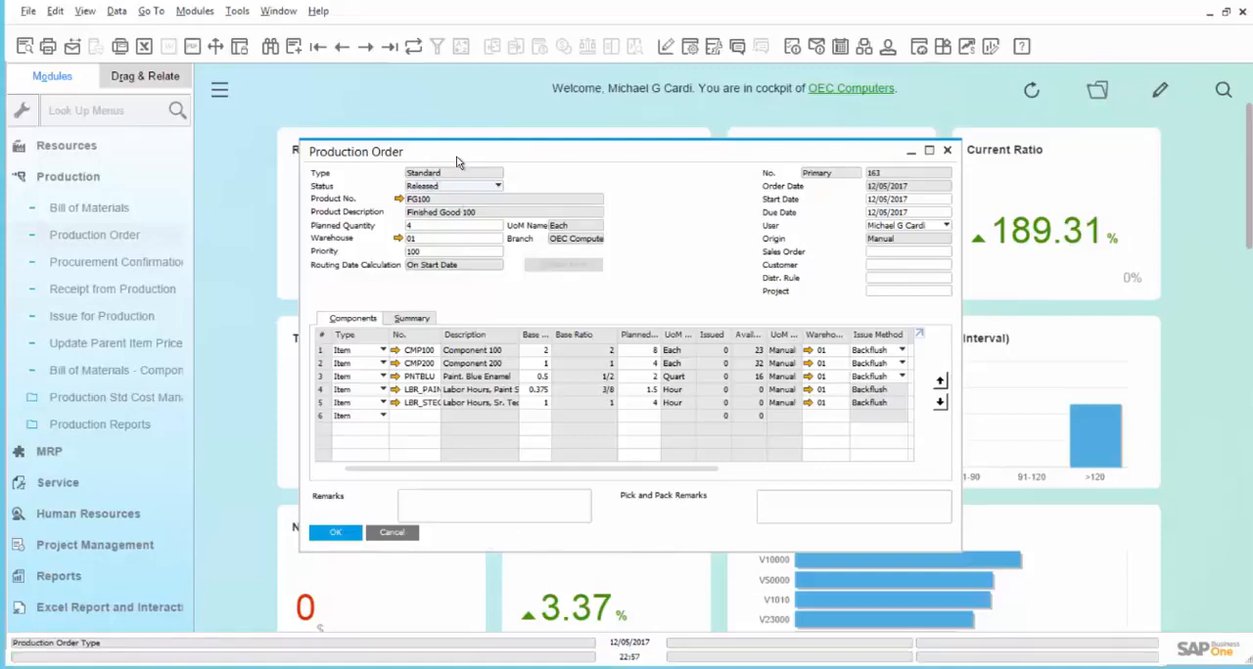
- Find the released FG100 production order again by searching for its document number
click(293, 49)
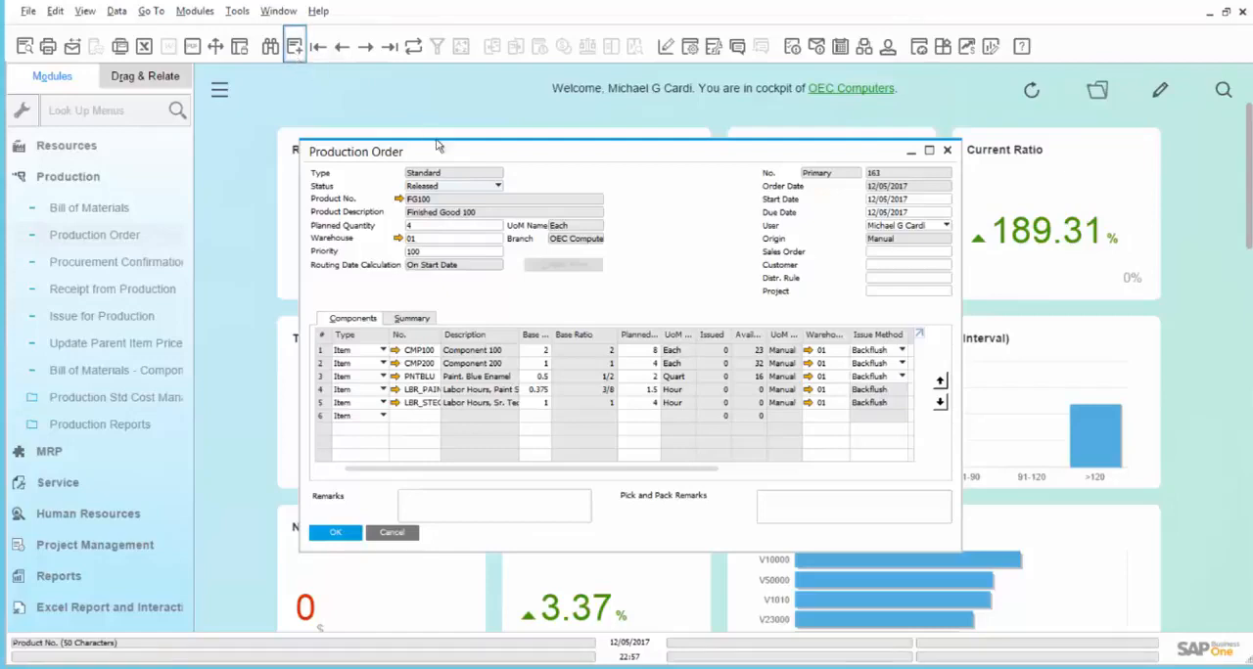
click(270, 47)
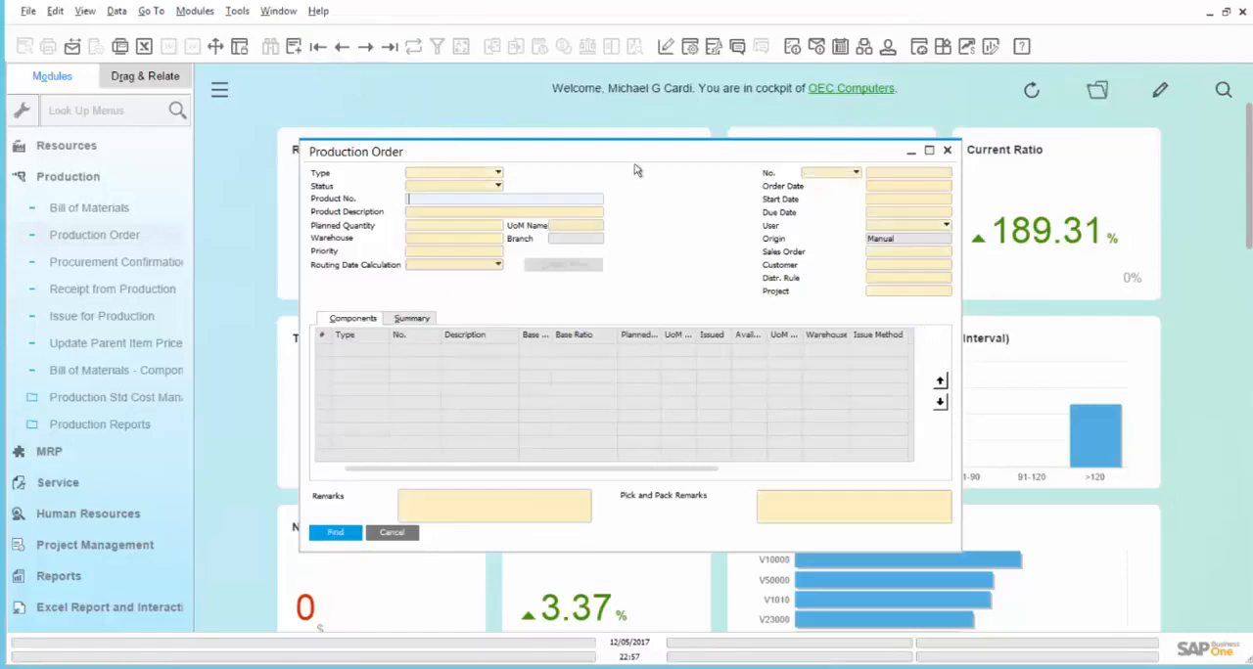
click(899, 174)
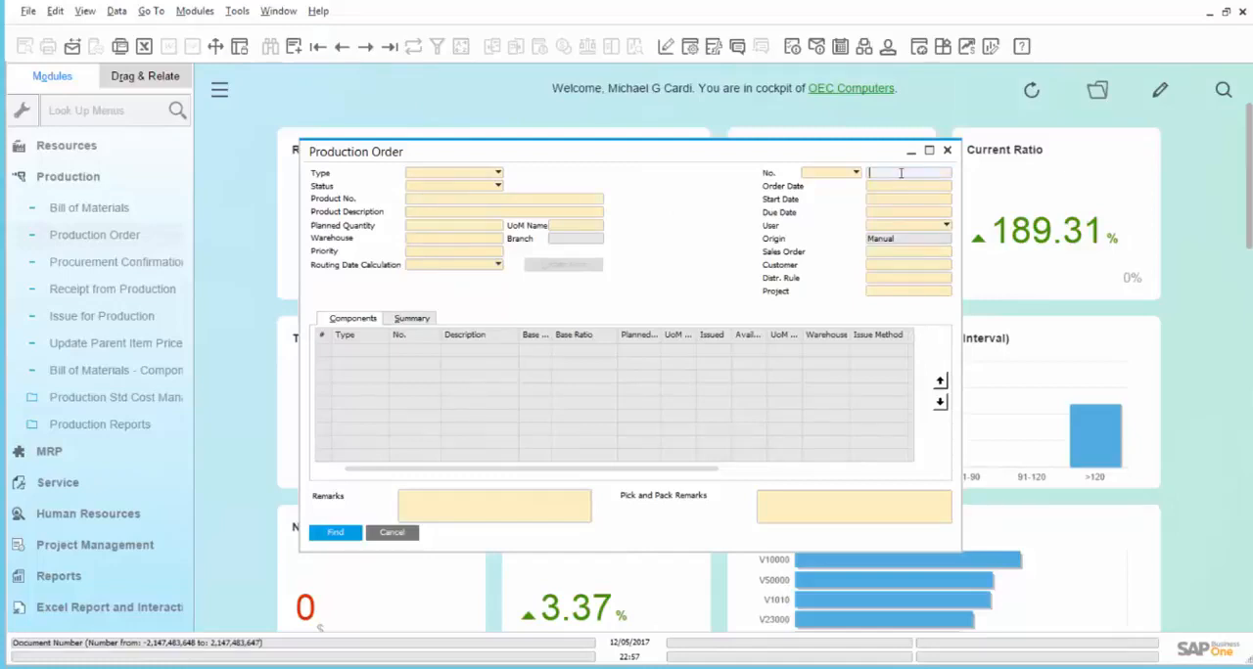
text(163)
key(Return)
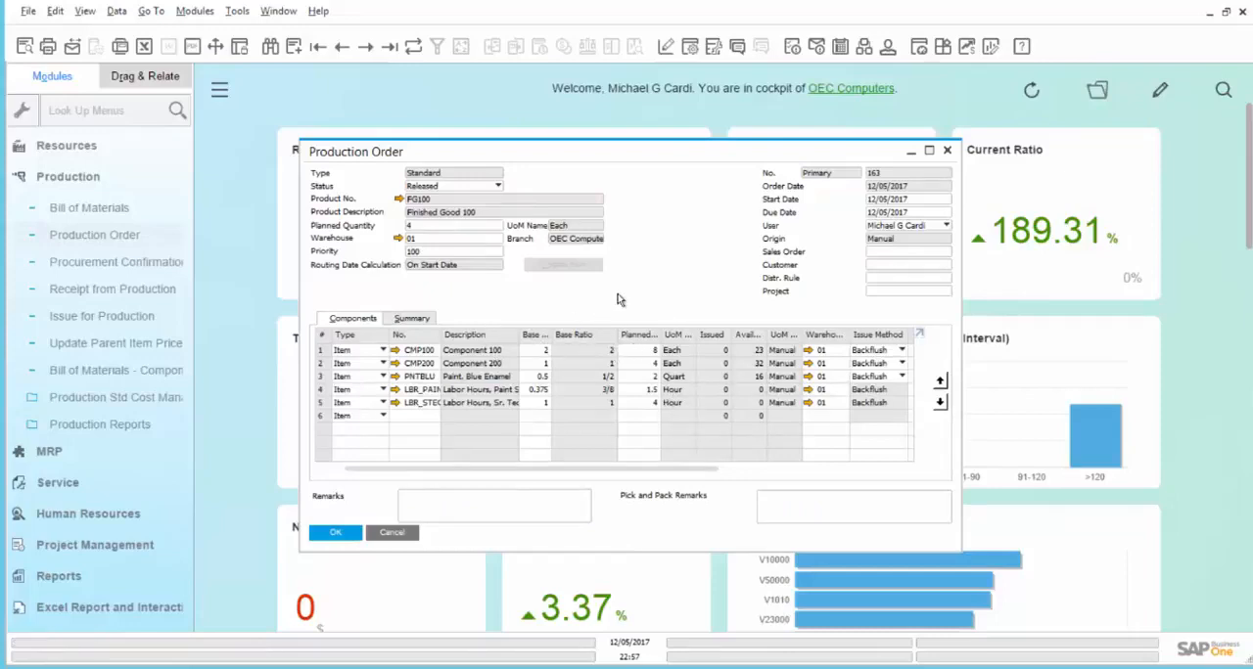
- Start a completion report for the FG100 production order and set the receipt's posting date to 12/06/2017
right_click(673, 291)
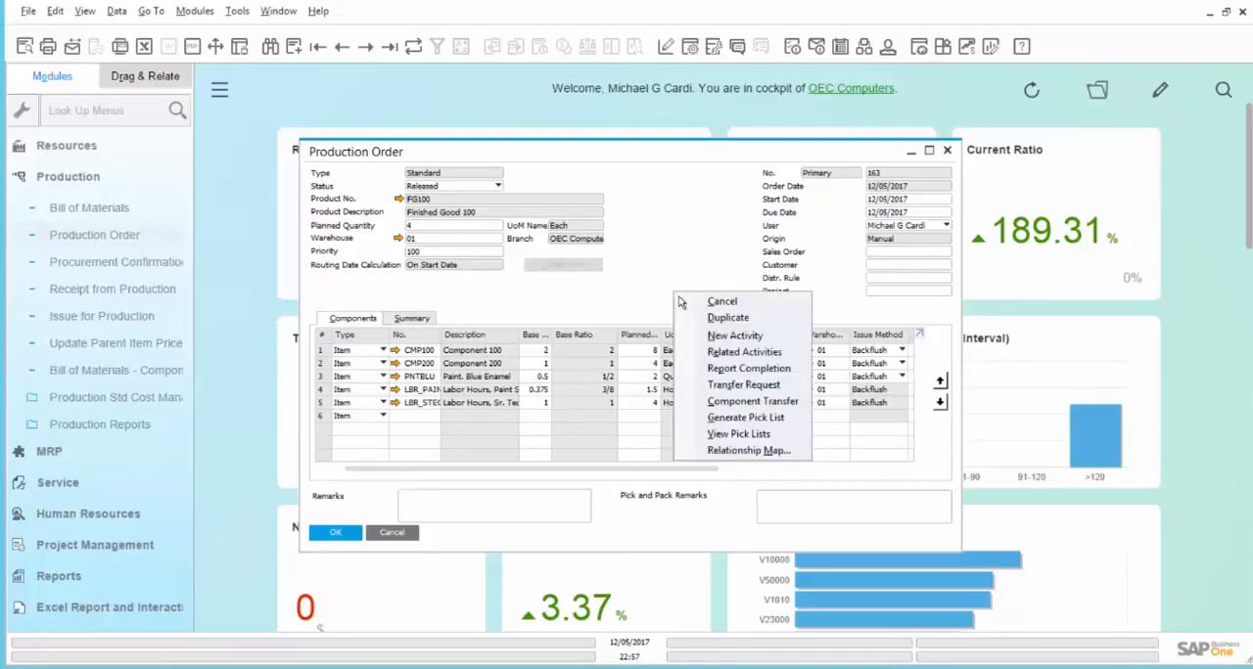
click(692, 369)
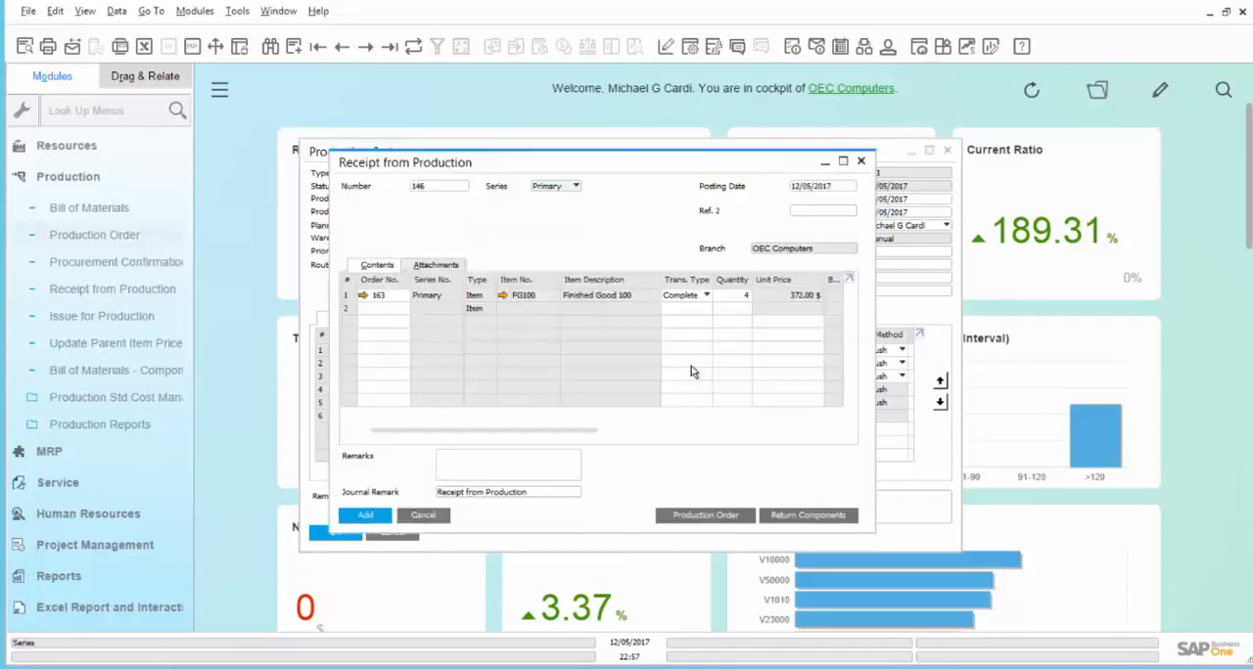
click(830, 187)
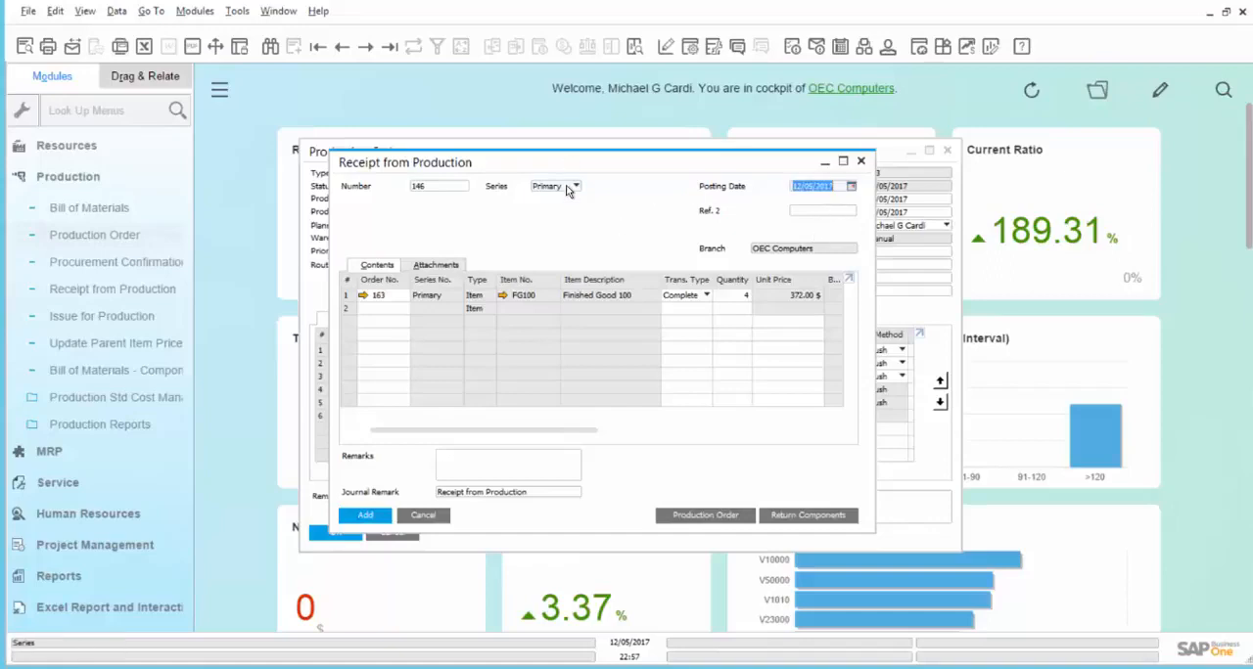
text(12/06/2017)
key(Tab)
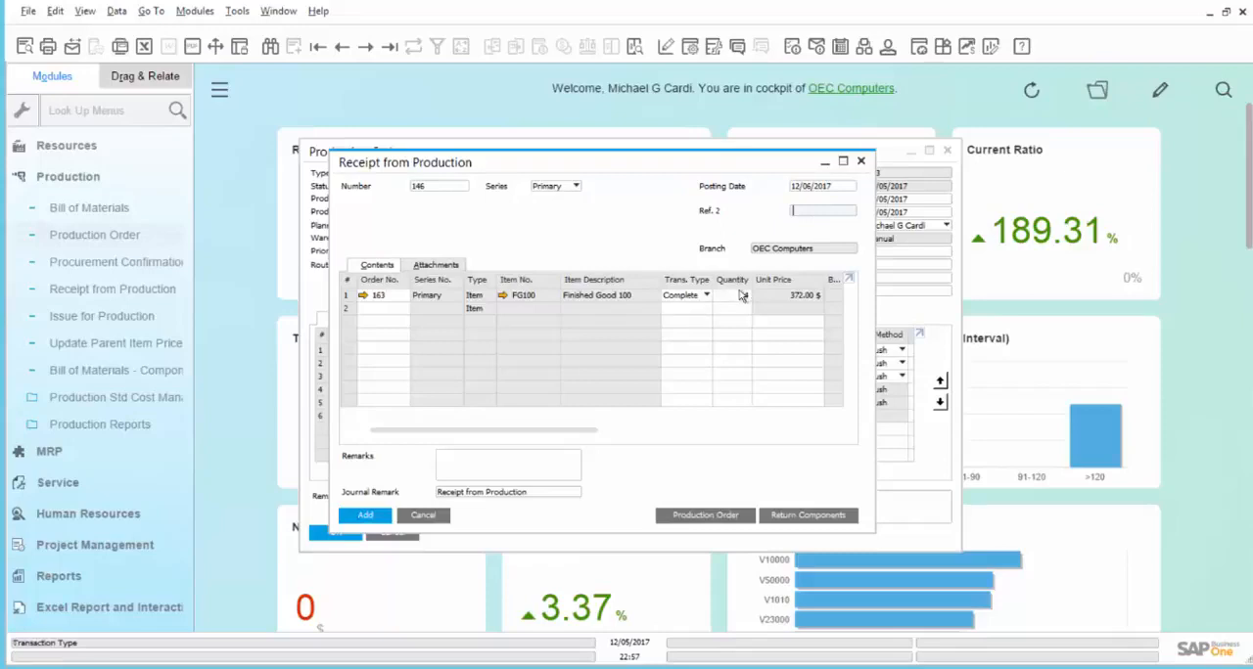
- Add the receipt from production for FG100, accept that it is final, and close the blank receipt form
click(380, 518)
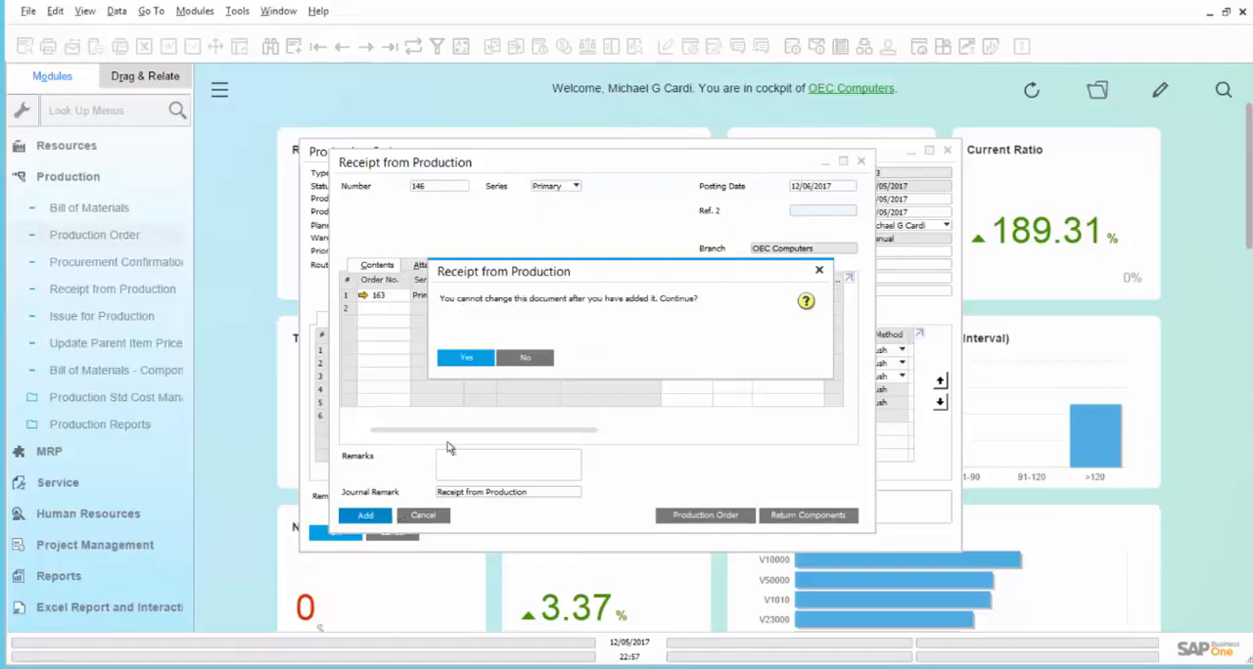
click(463, 359)
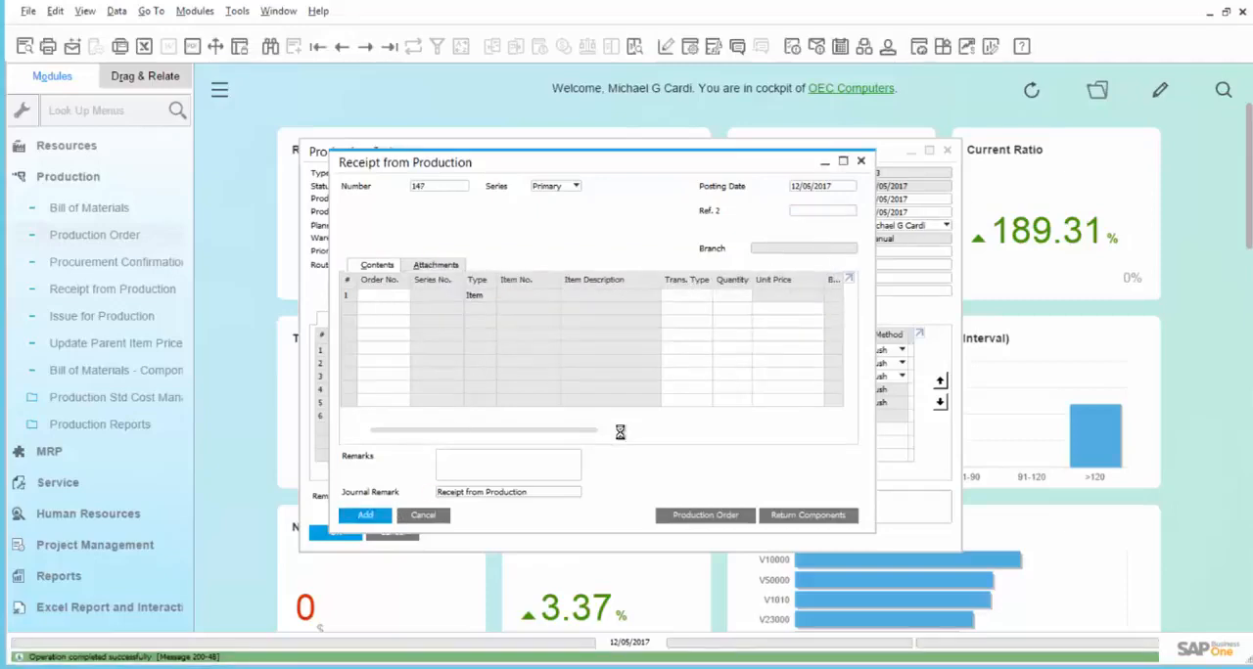
click(417, 518)
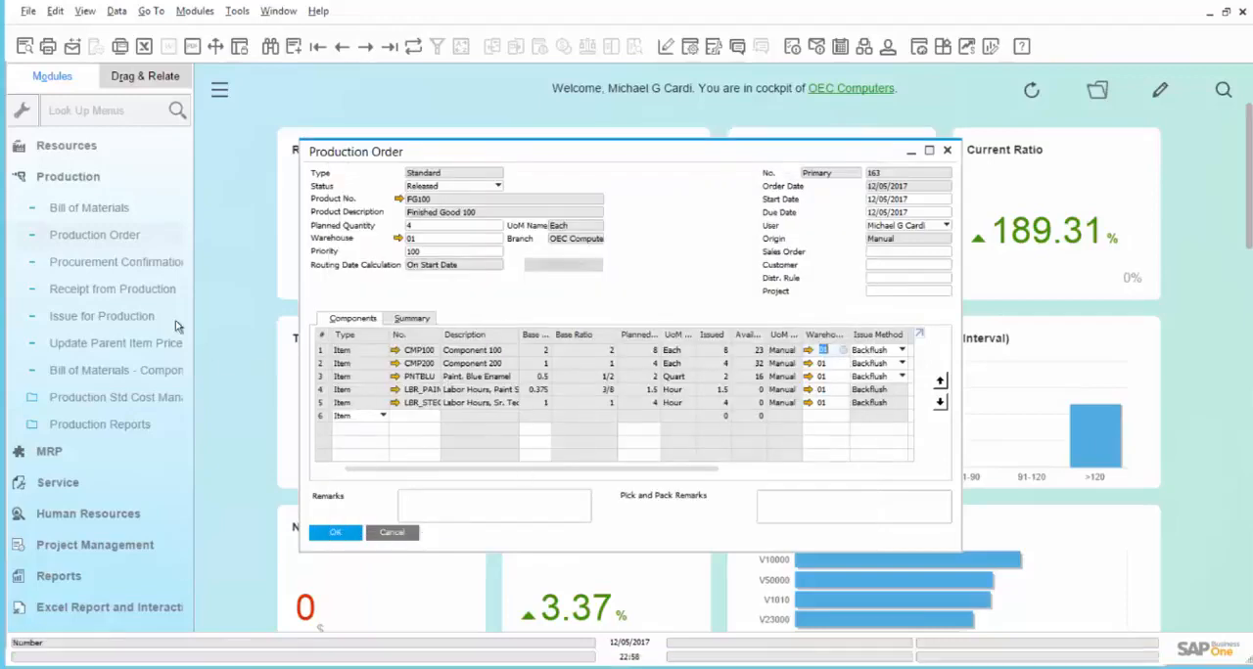
- Open the selection criteria of the Inventory Audit Report among the inventory reports
click(144, 182)
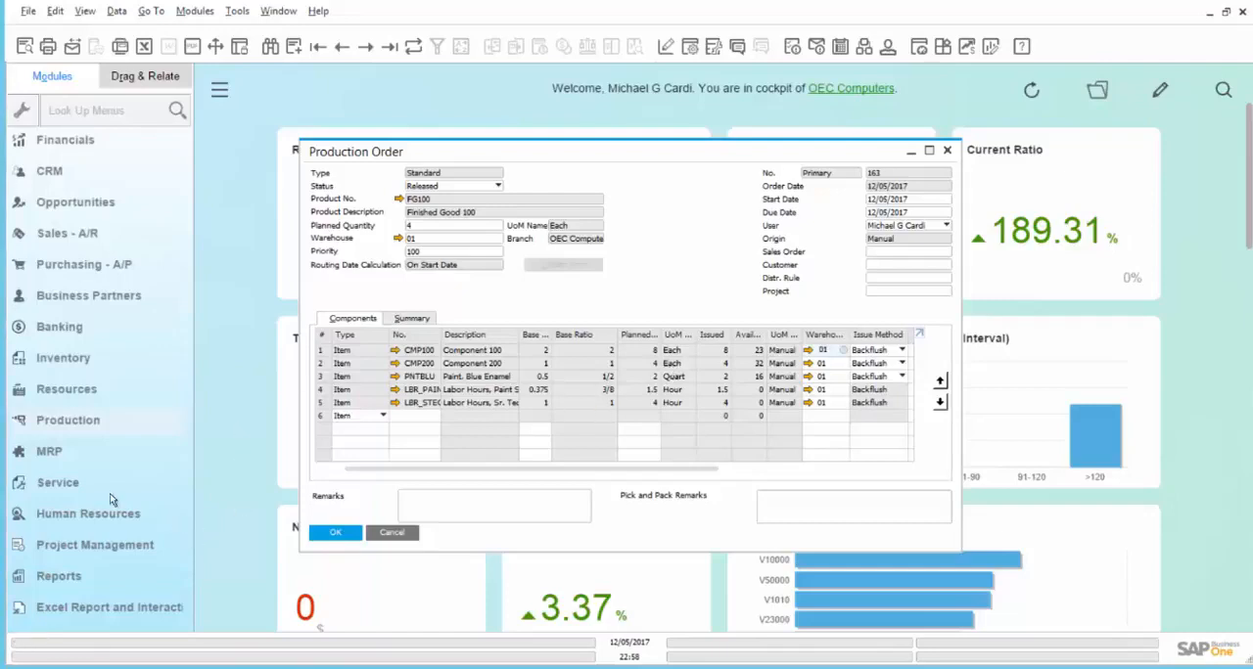
click(84, 360)
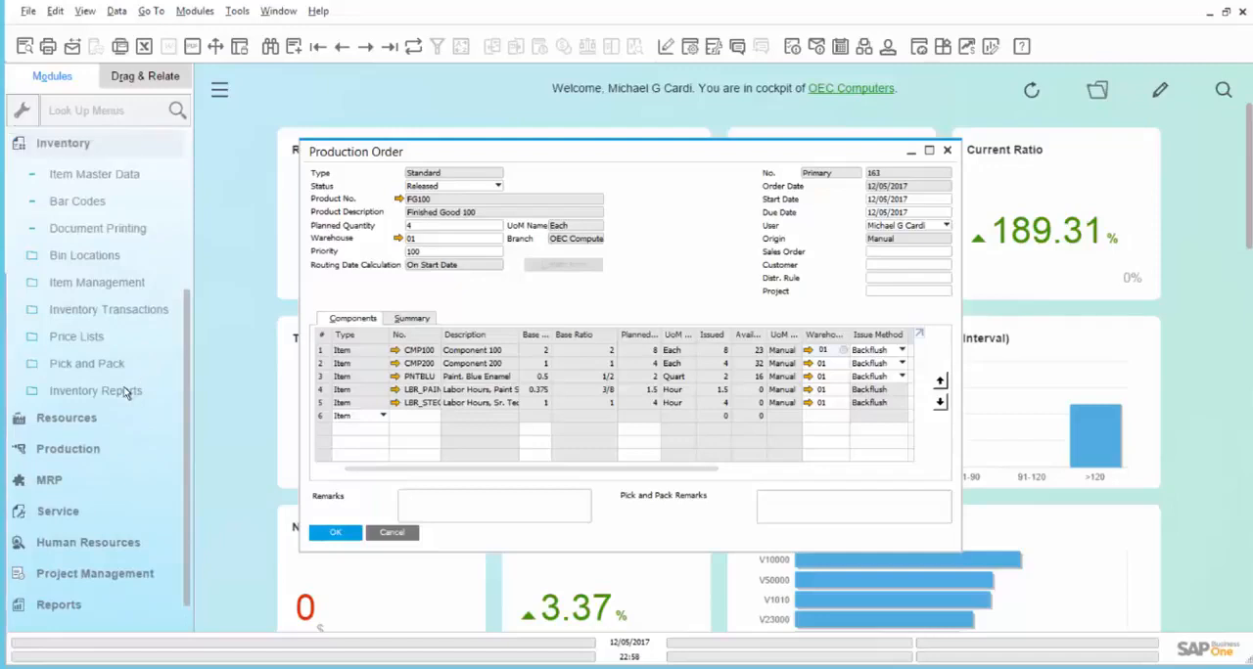
click(122, 393)
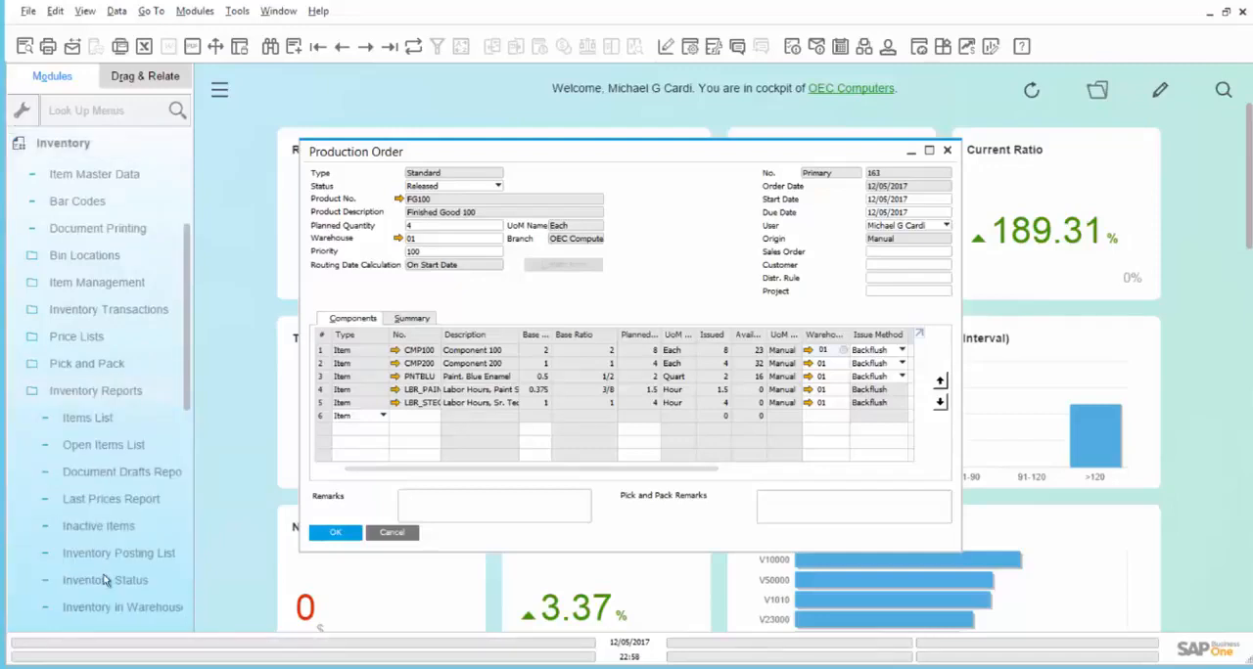
scroll(103, 599, down, 3)
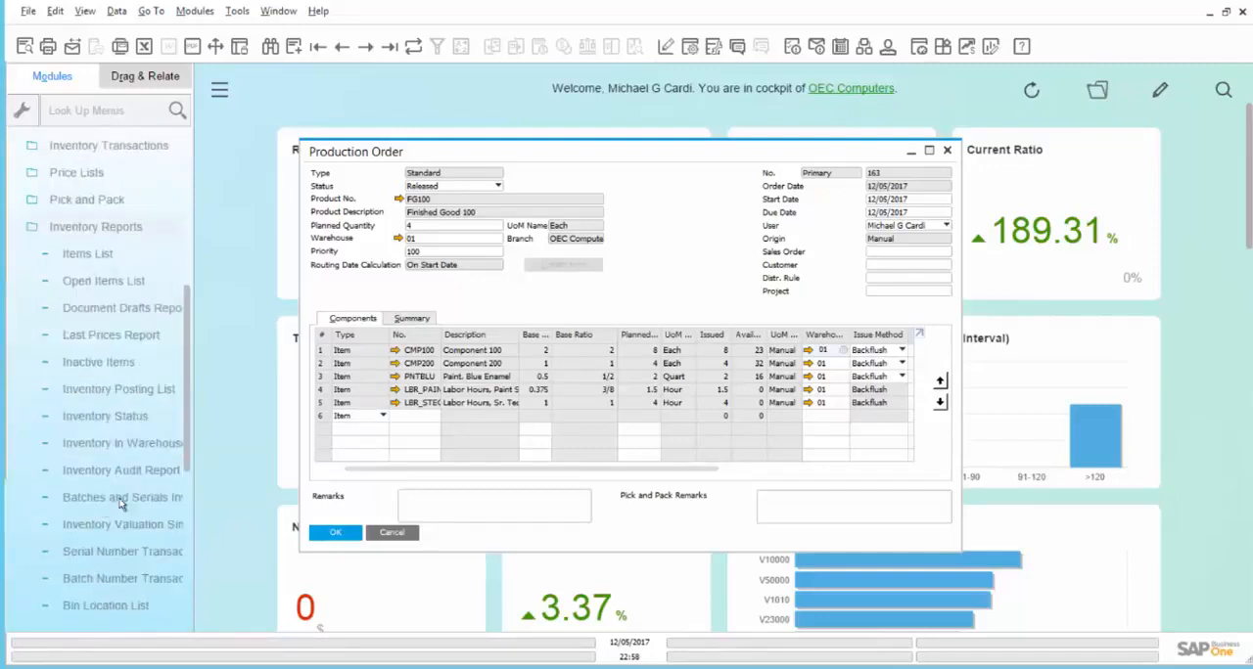
click(117, 471)
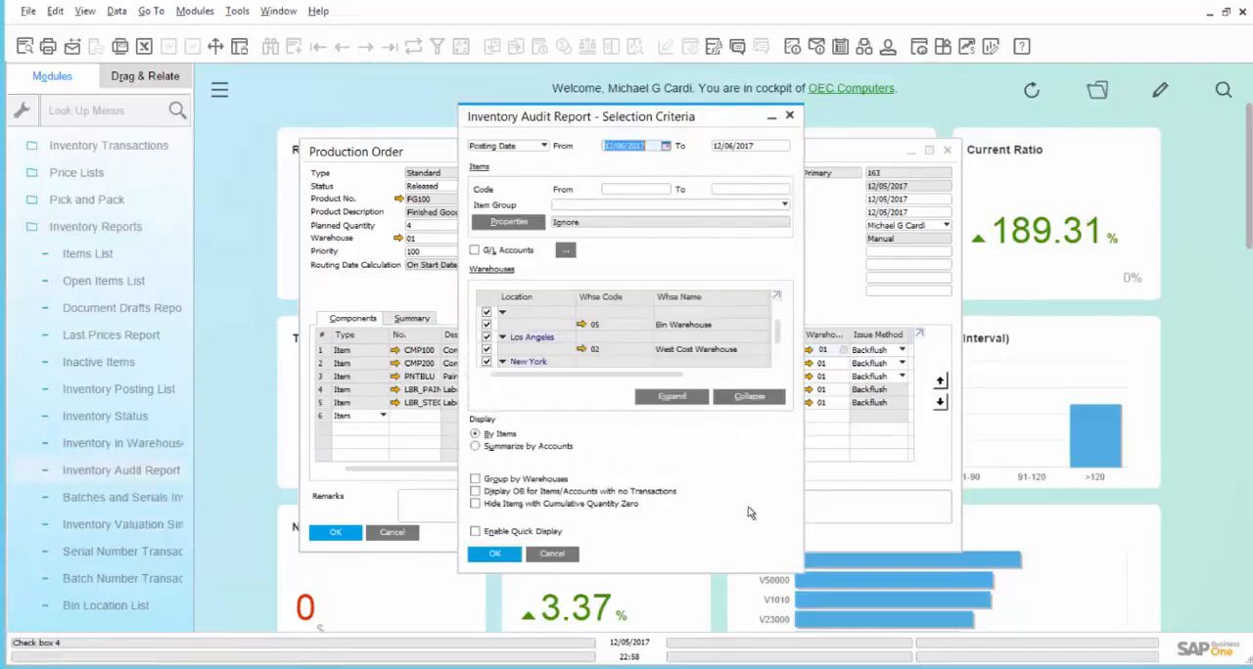
- Run the Inventory Audit Report for posting date 12/06/2017, expand all item rows, and enlarge the report to full size
click(479, 555)
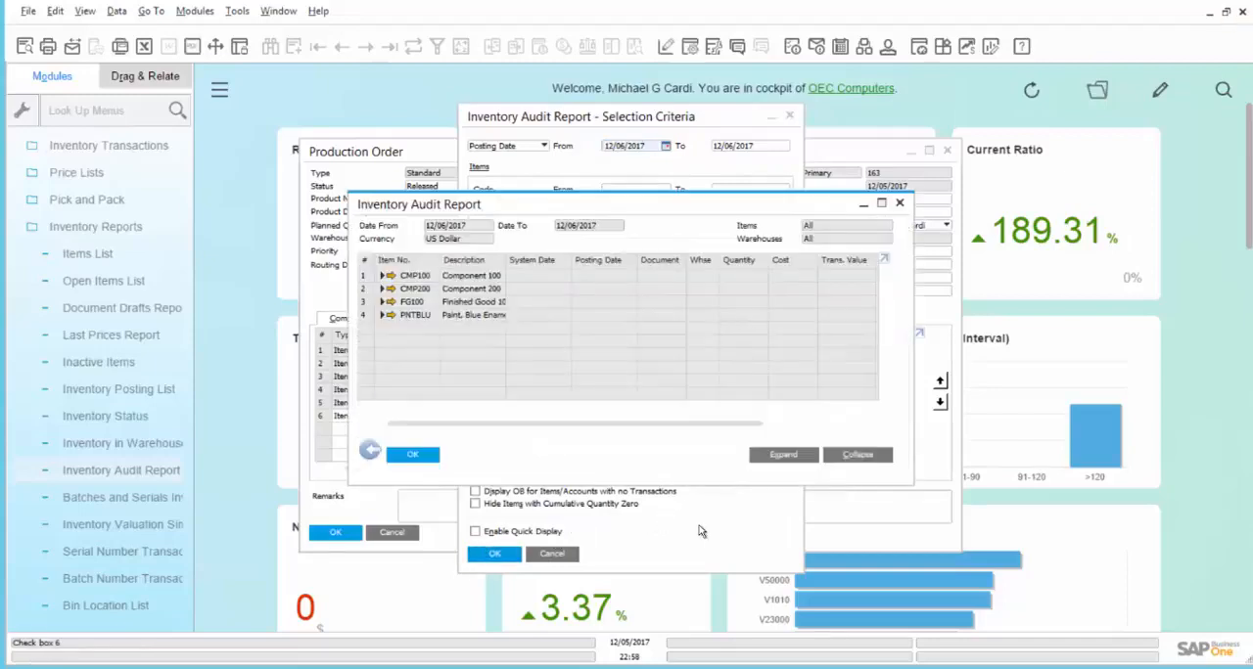
click(791, 456)
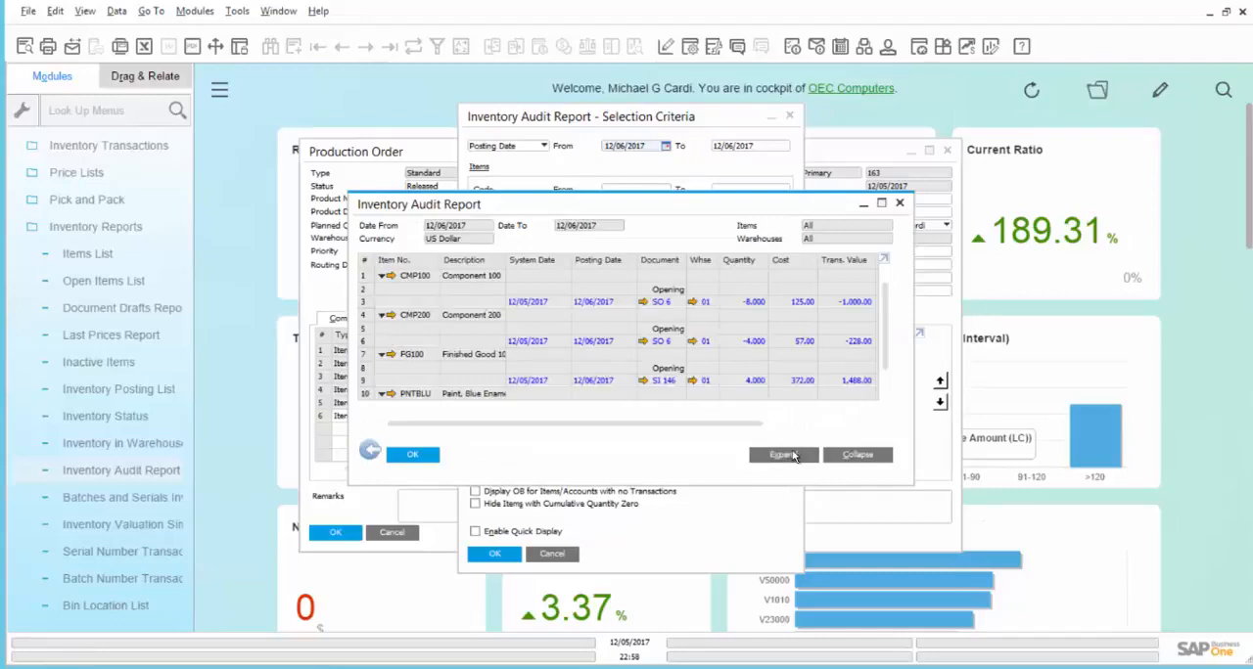
click(882, 204)
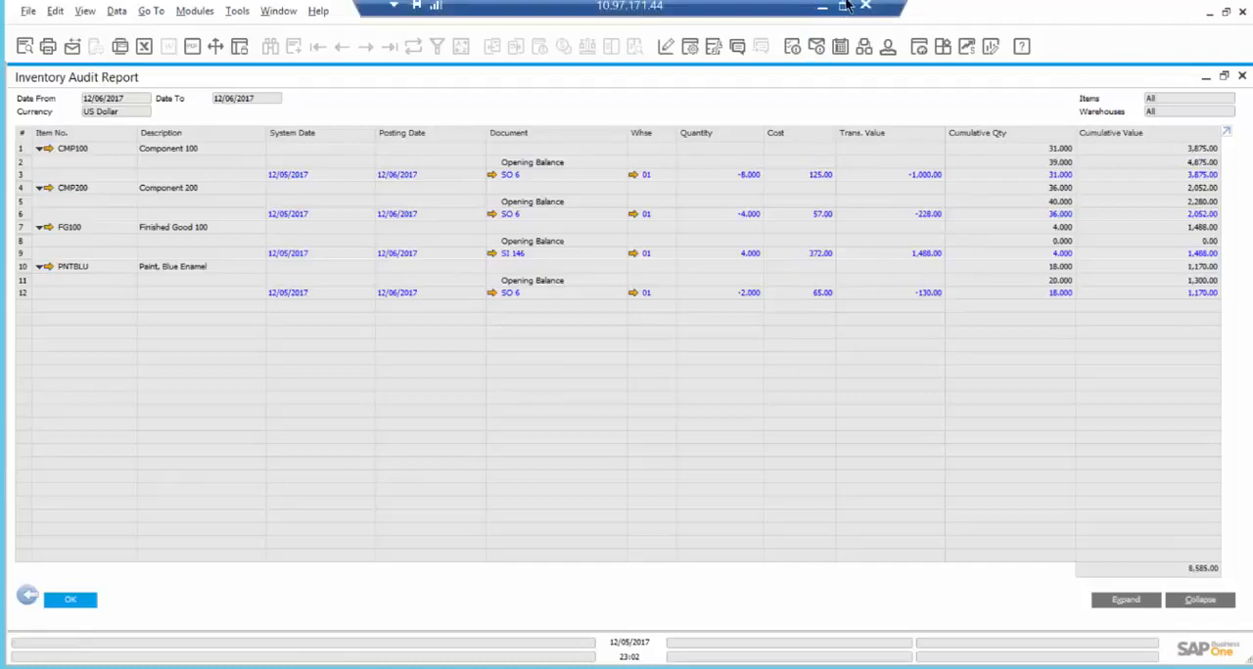
- Switch to the Book2 cost workbook in Excel and place it so the audit report's quantity and cost columns stay readable
click(845, 5)
click(627, 667)
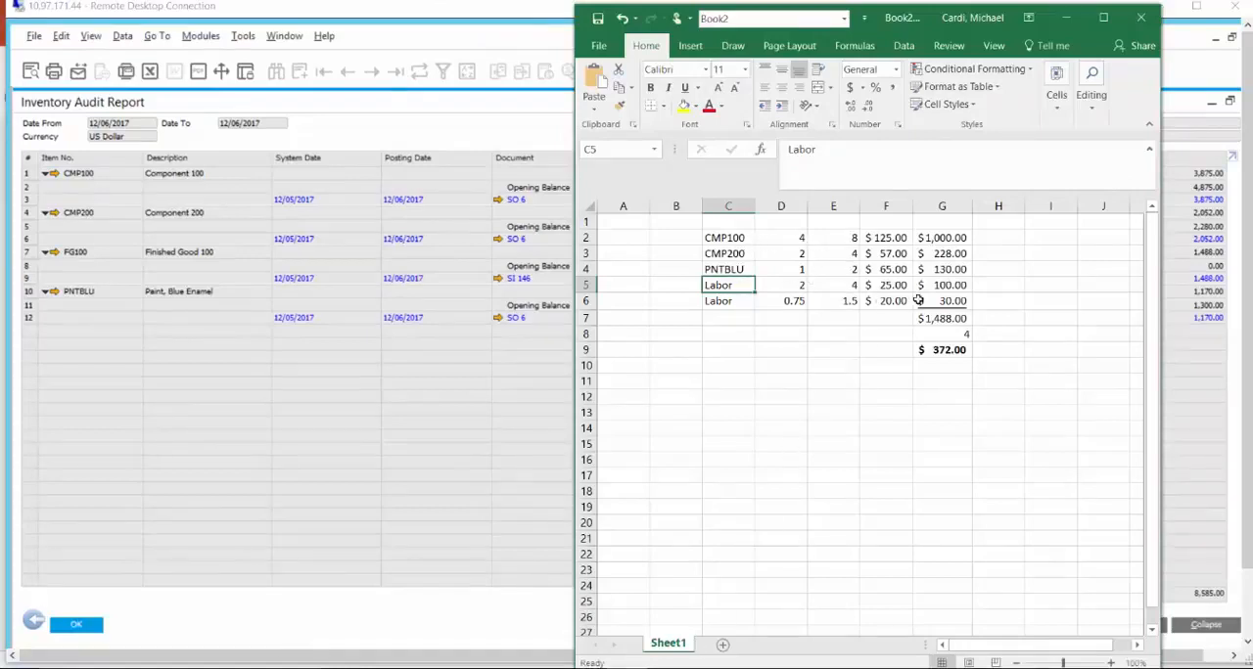
drag(889, 24, 415, 24)
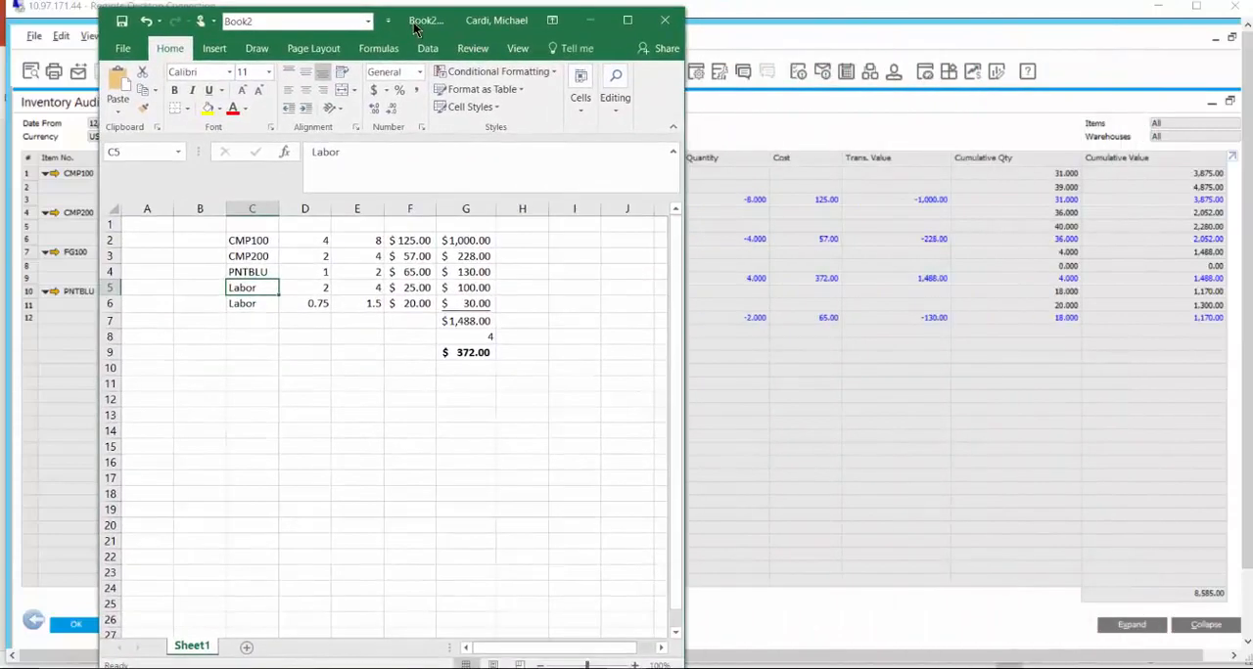
- Check the two labor rates, the summed cost and the per-unit cost in the worksheet, then minimize the workbook
click(411, 288)
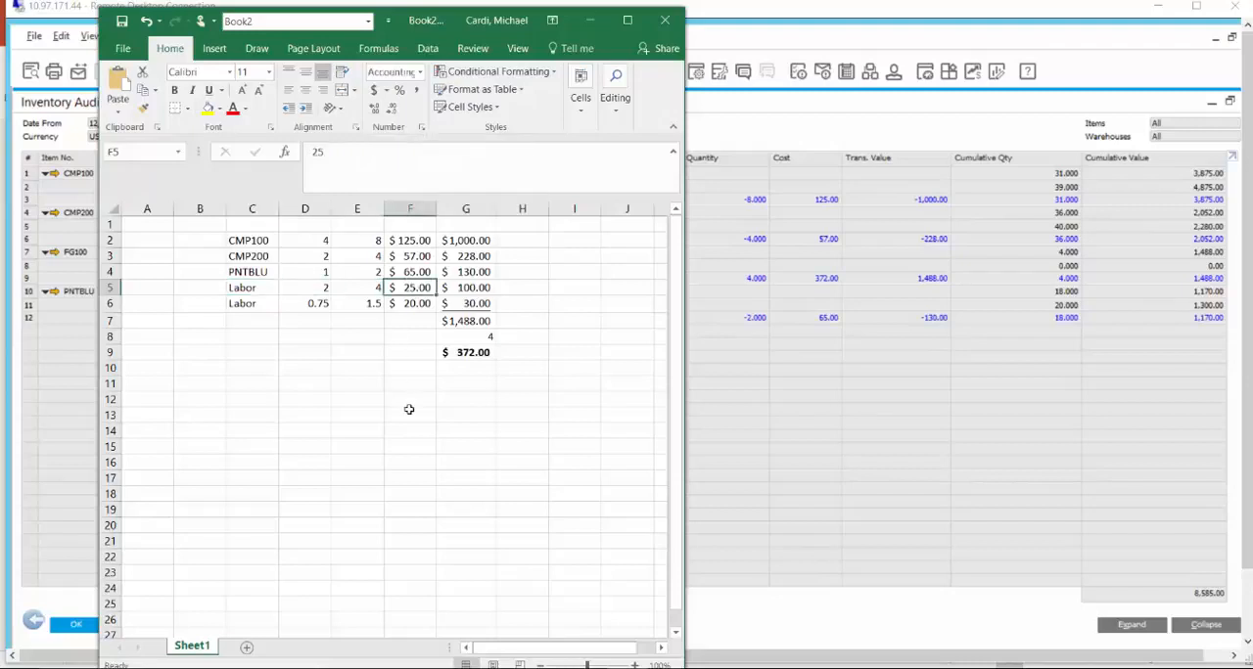
click(421, 304)
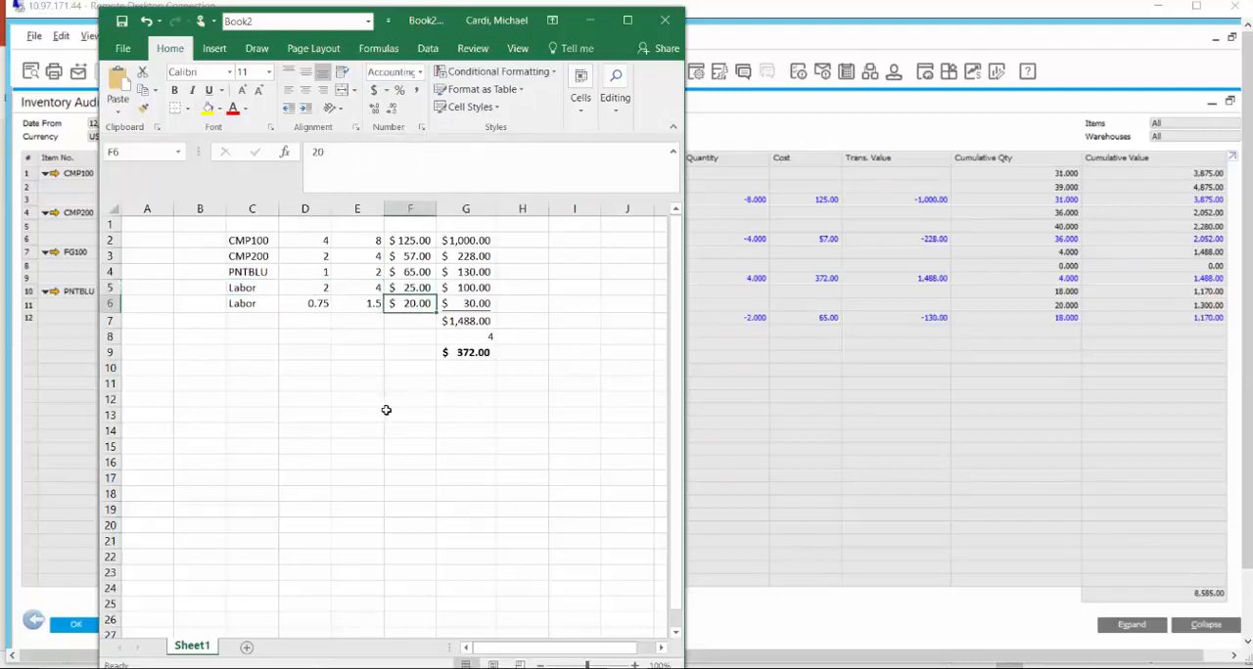
click(477, 321)
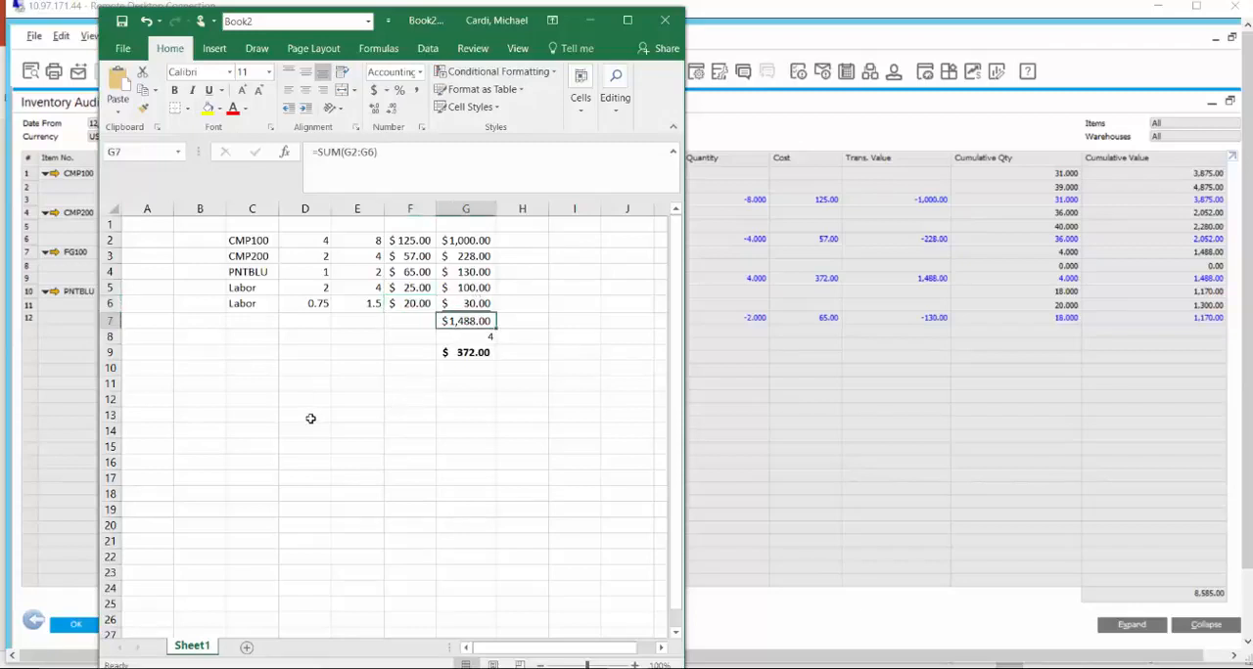
click(460, 352)
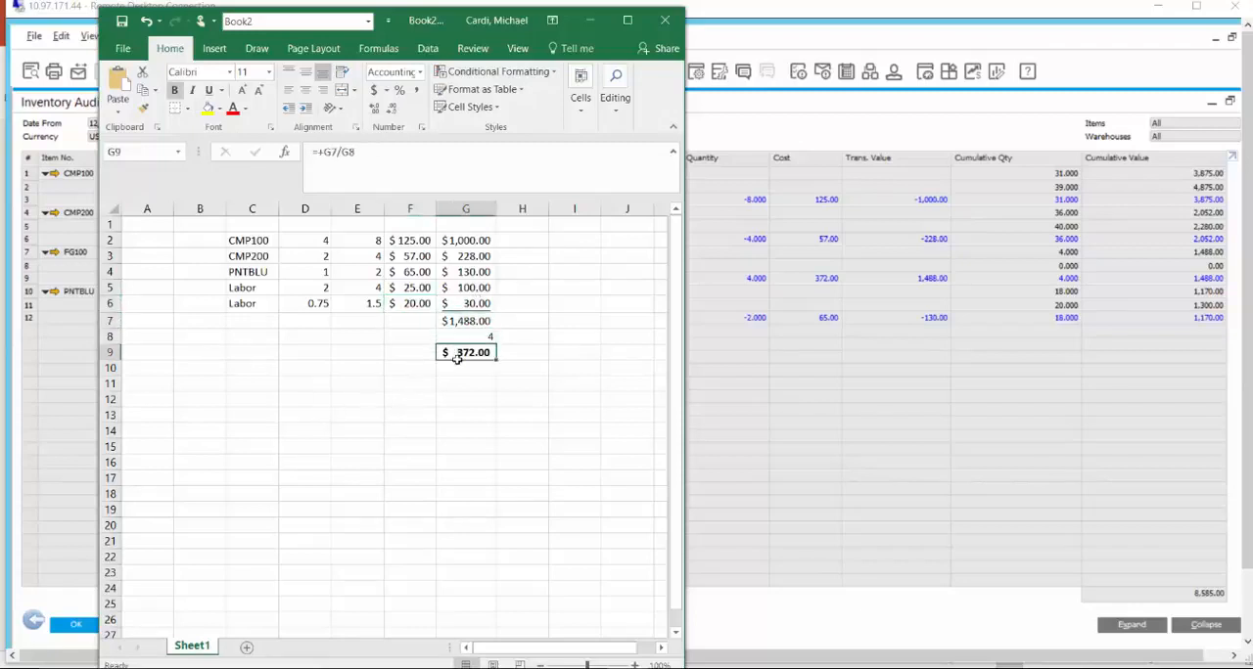
click(590, 21)
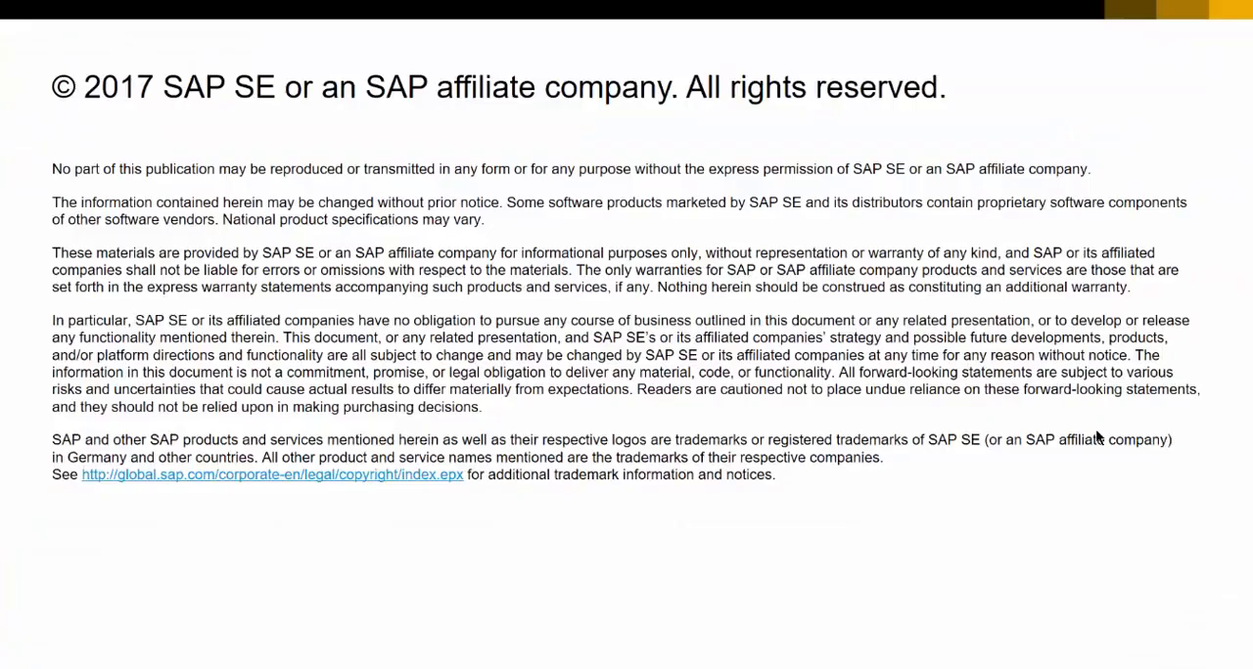